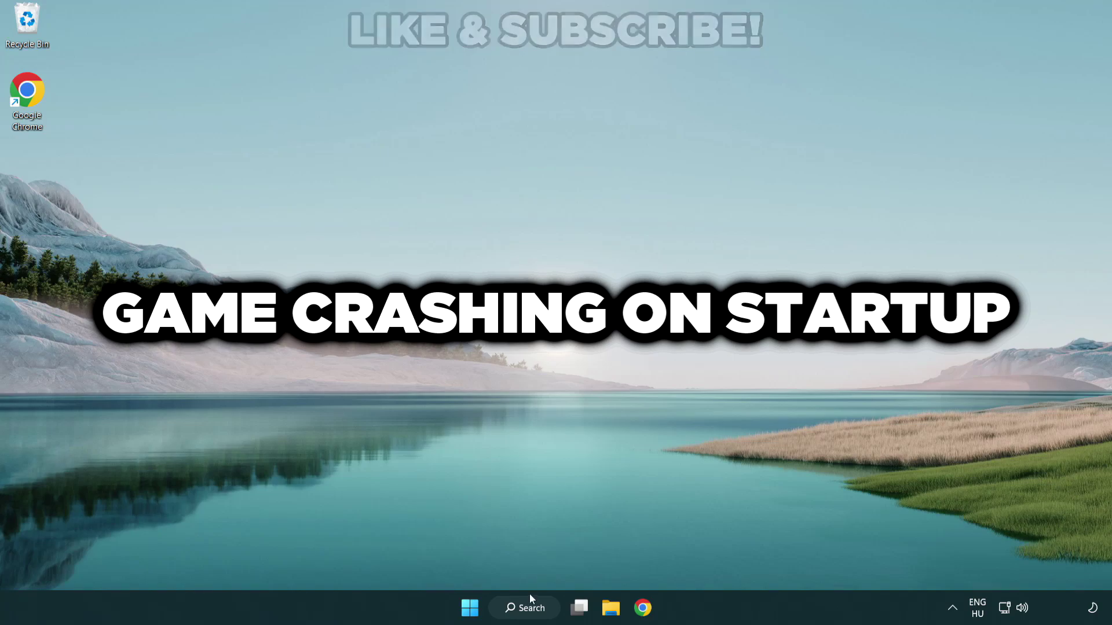
# Search Windows for 'device manager' and open Device Manager.
pyautogui.click(536, 612)
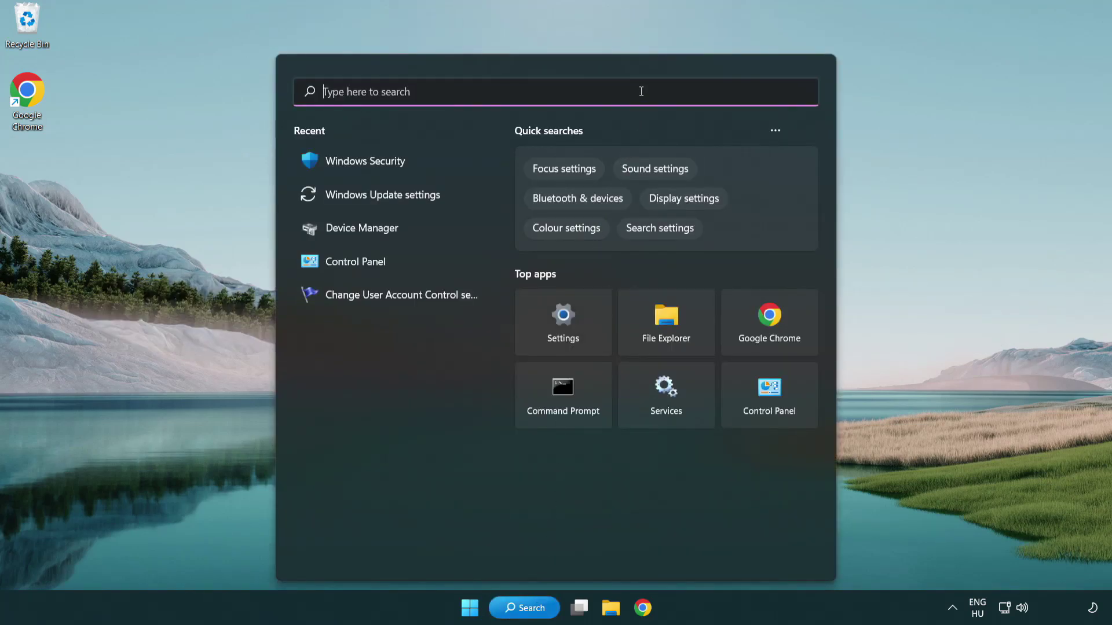
pyautogui.write('device m')
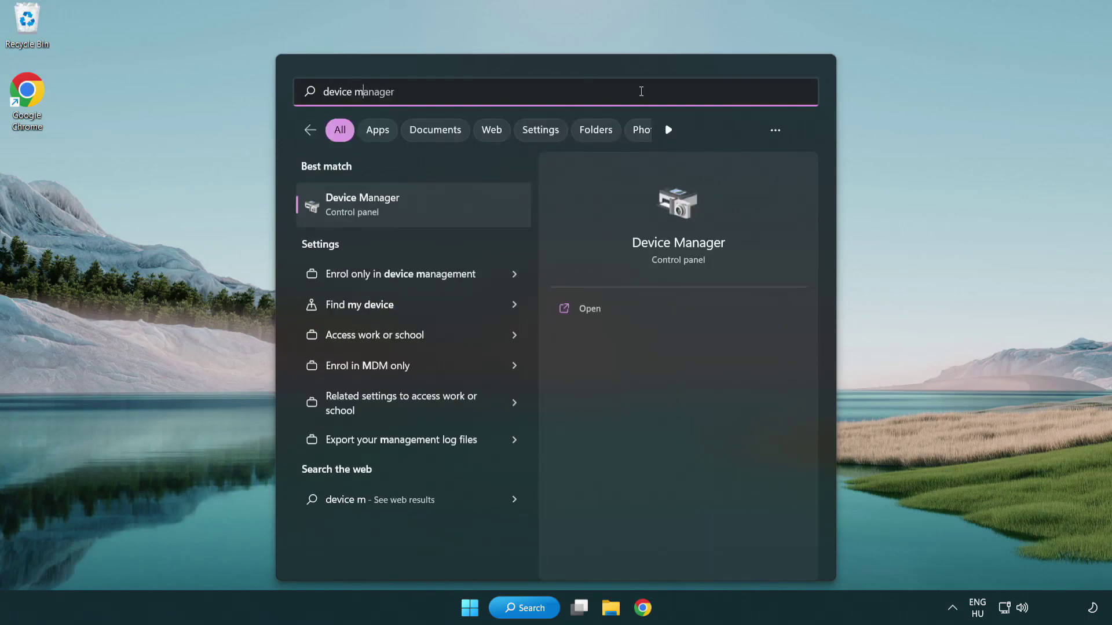
pyautogui.write('anager')
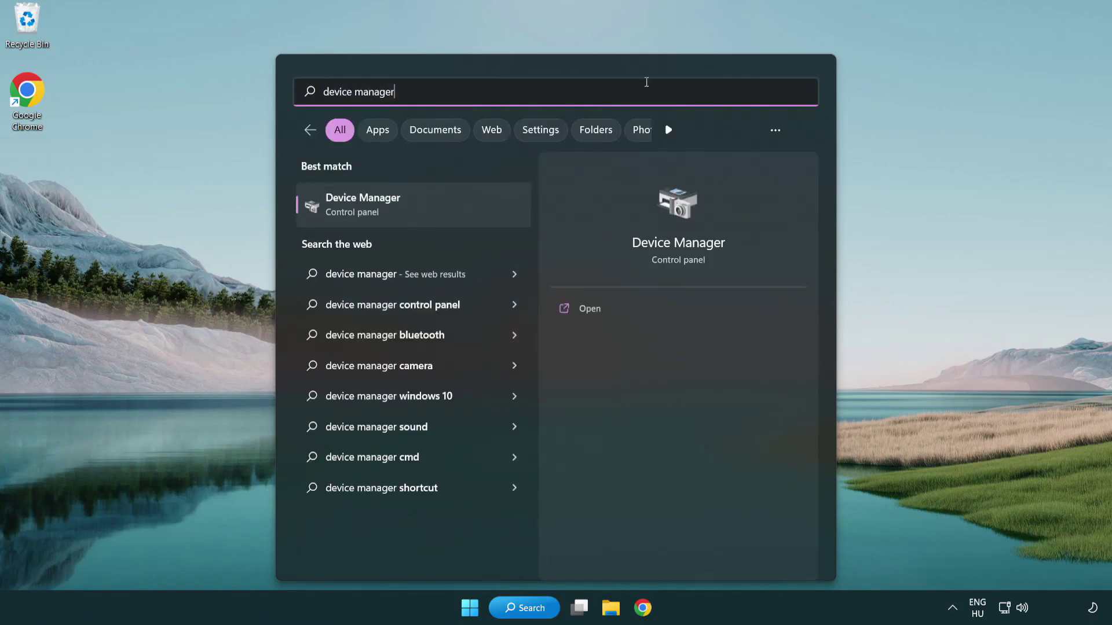
pyautogui.click(444, 209)
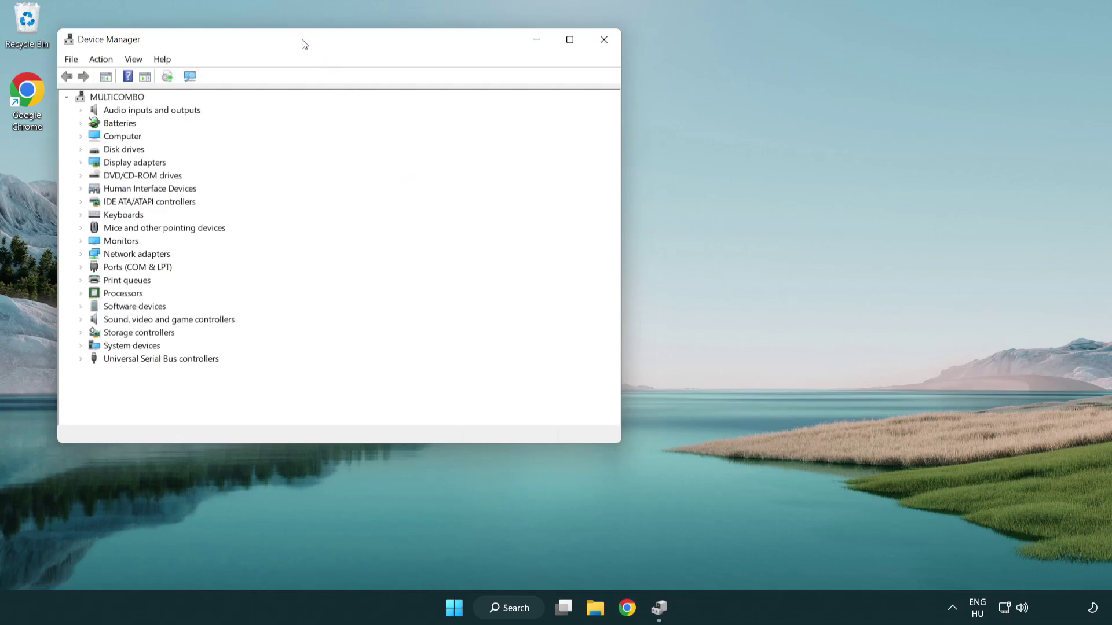
# Run an automatic driver update search for the VMware SVGA 3D display adapter and dismiss the result.
pyautogui.moveTo(304, 43); pyautogui.dragTo(490, 112)
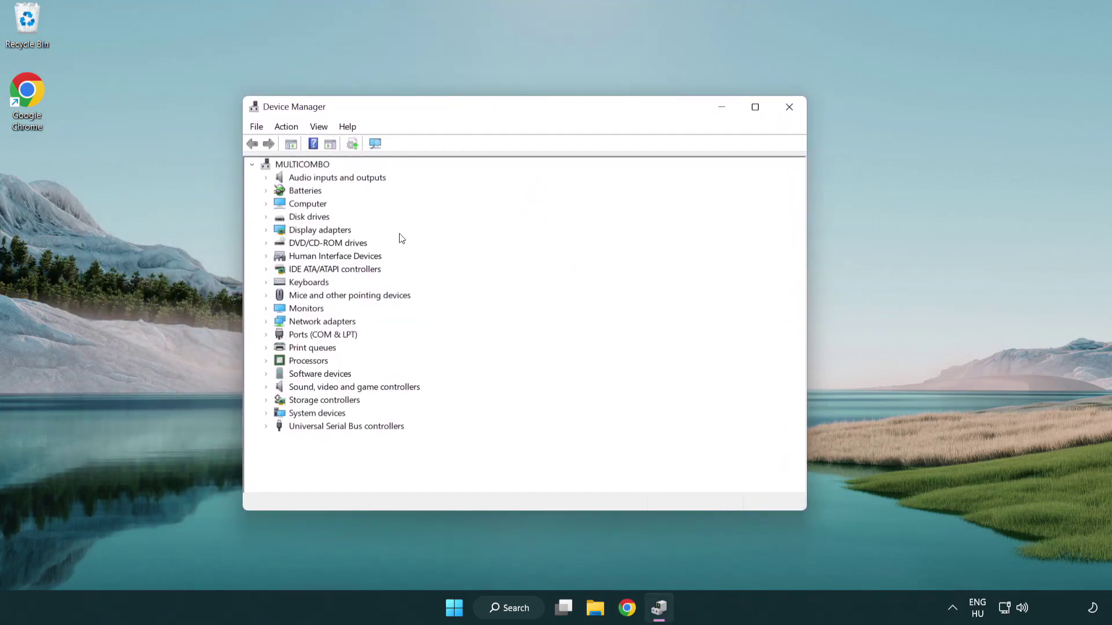
pyautogui.click(304, 231)
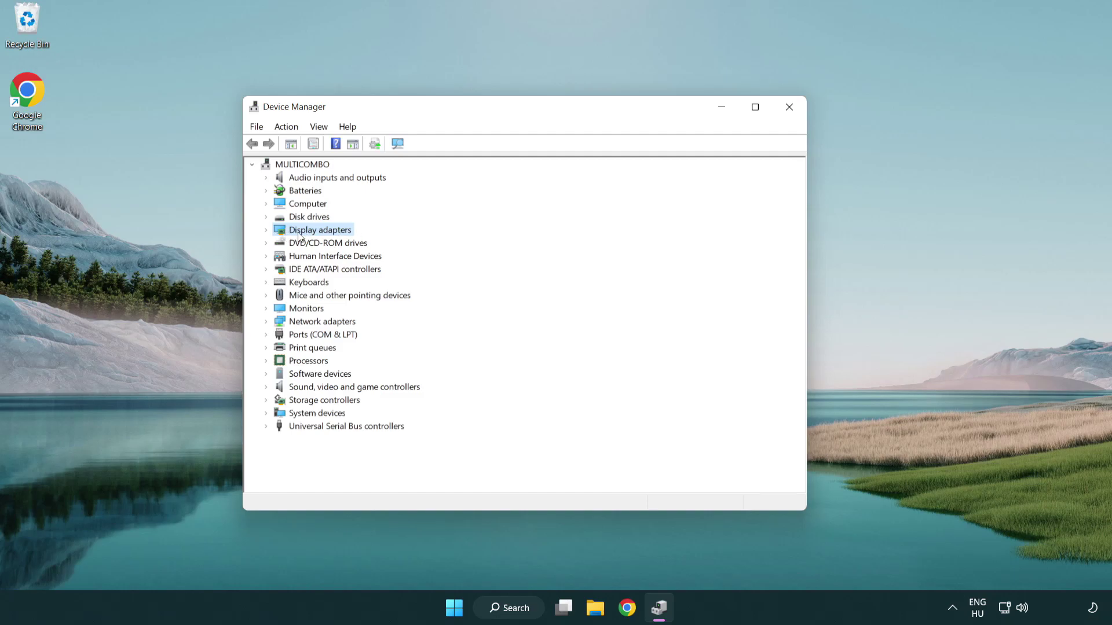
pyautogui.click(266, 233)
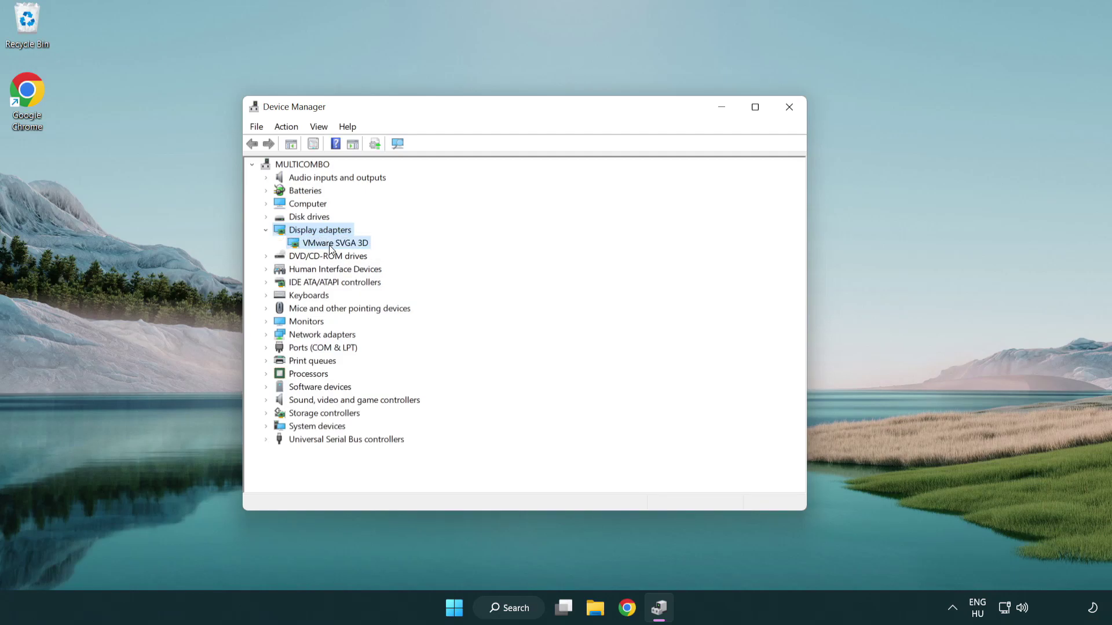
pyautogui.click(353, 244)
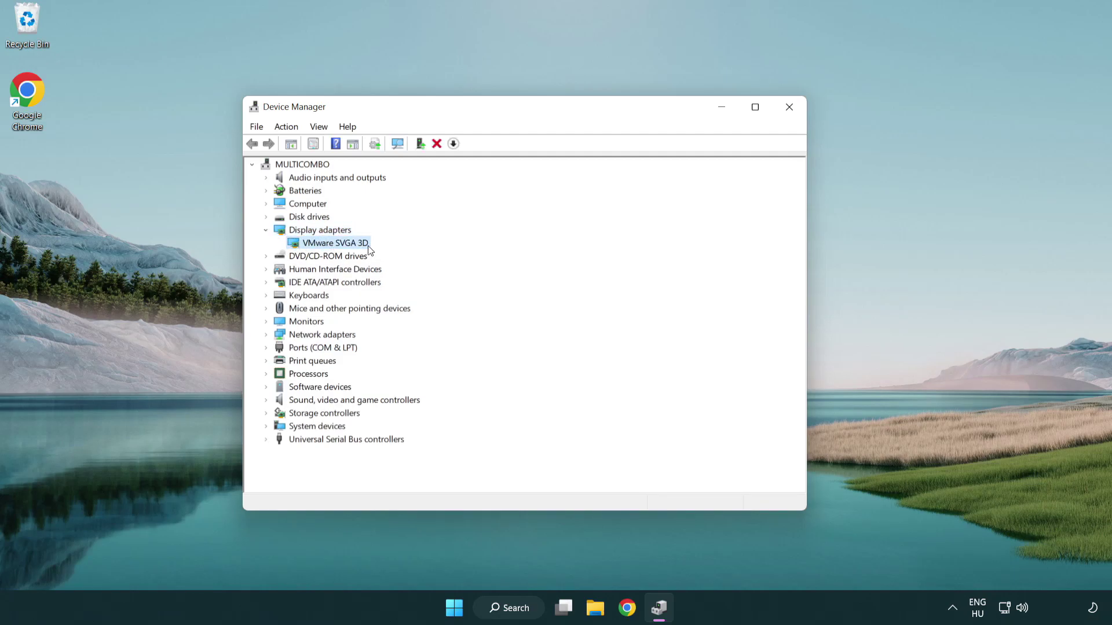
pyautogui.rightClick(329, 244)
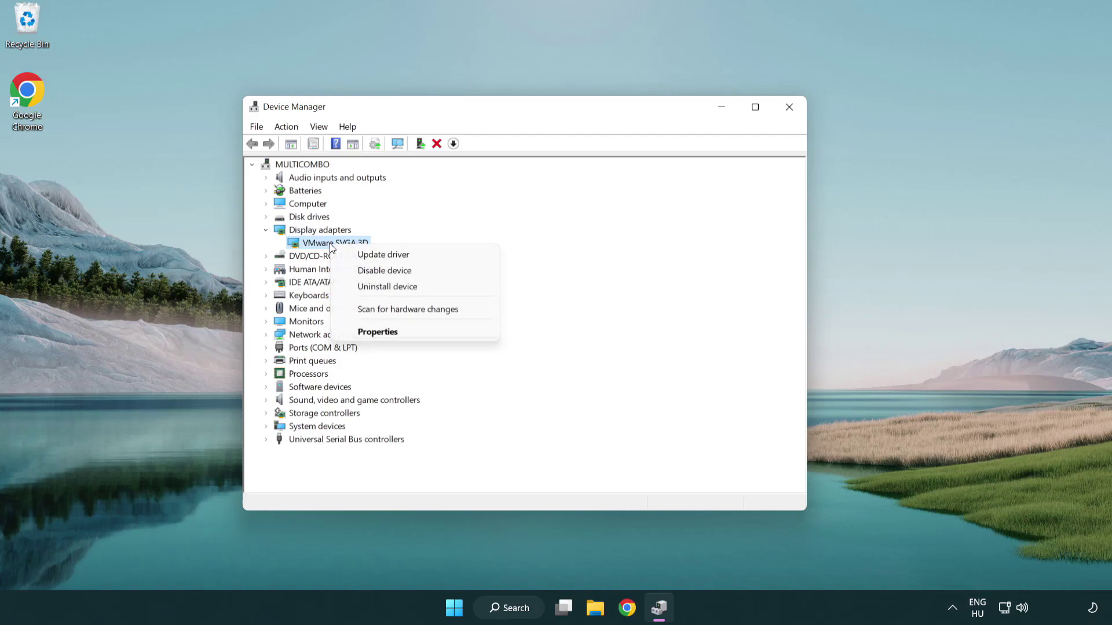
pyautogui.click(438, 256)
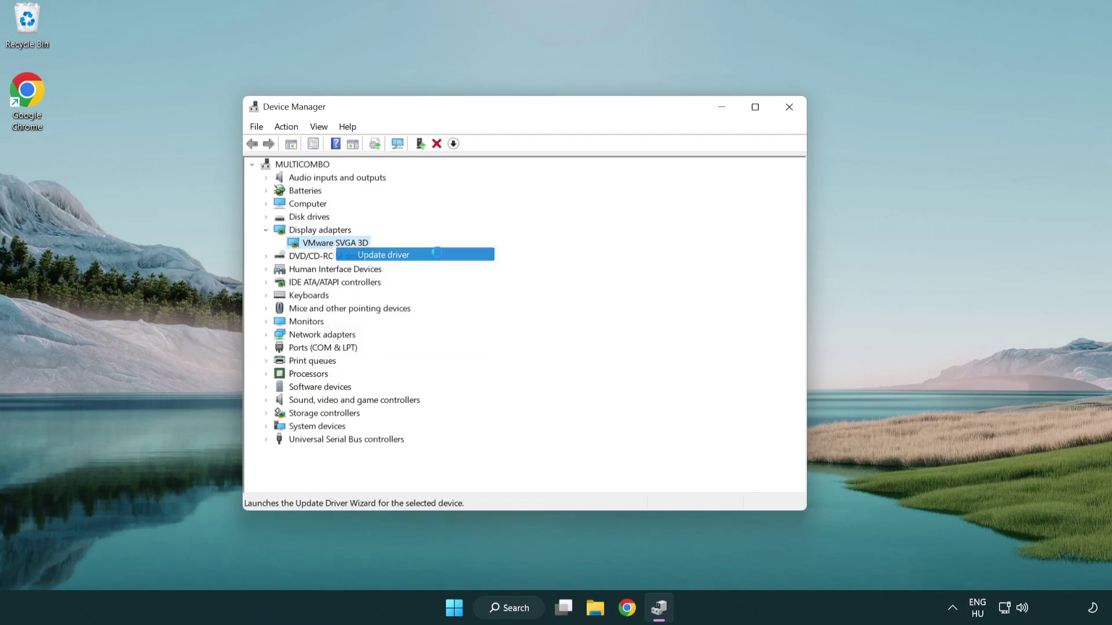
pyautogui.moveTo(458, 173); pyautogui.dragTo(480, 165)
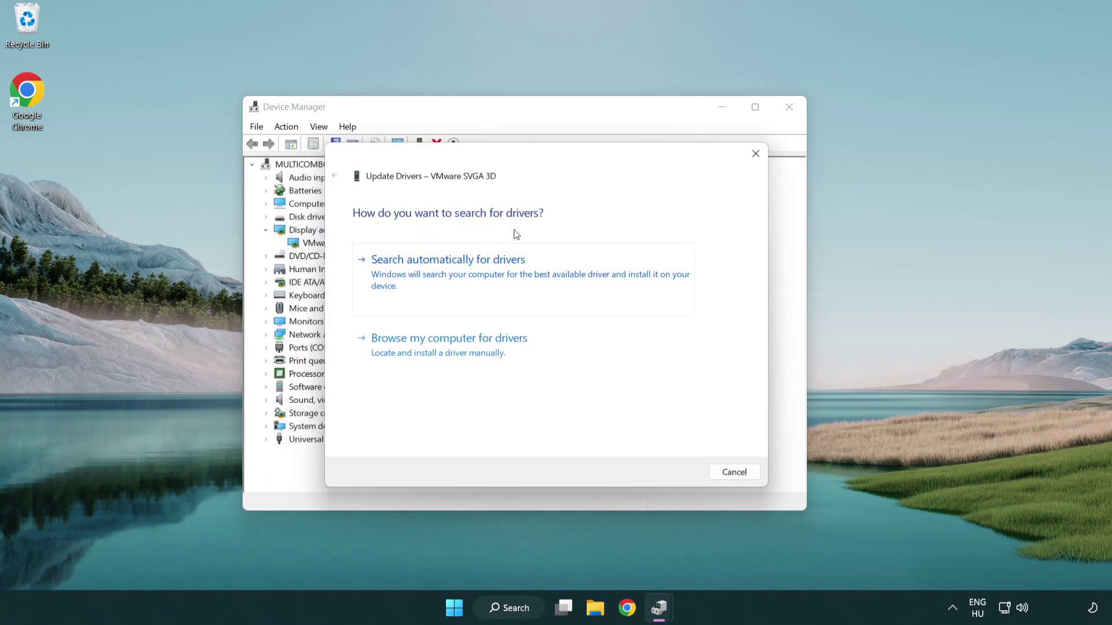
pyautogui.click(490, 272)
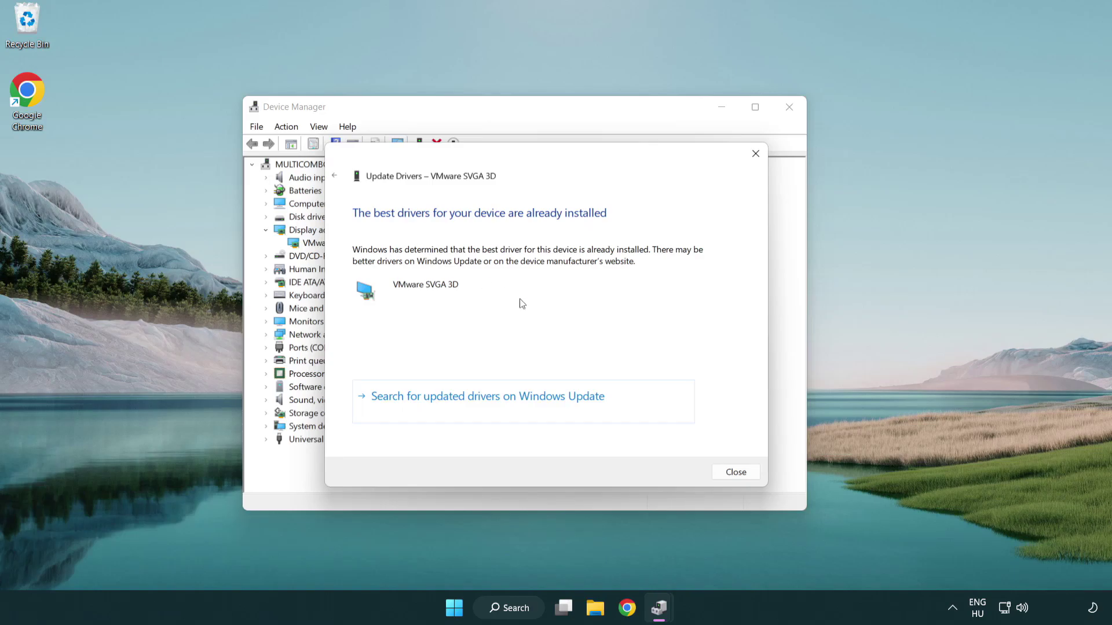
pyautogui.click(736, 472)
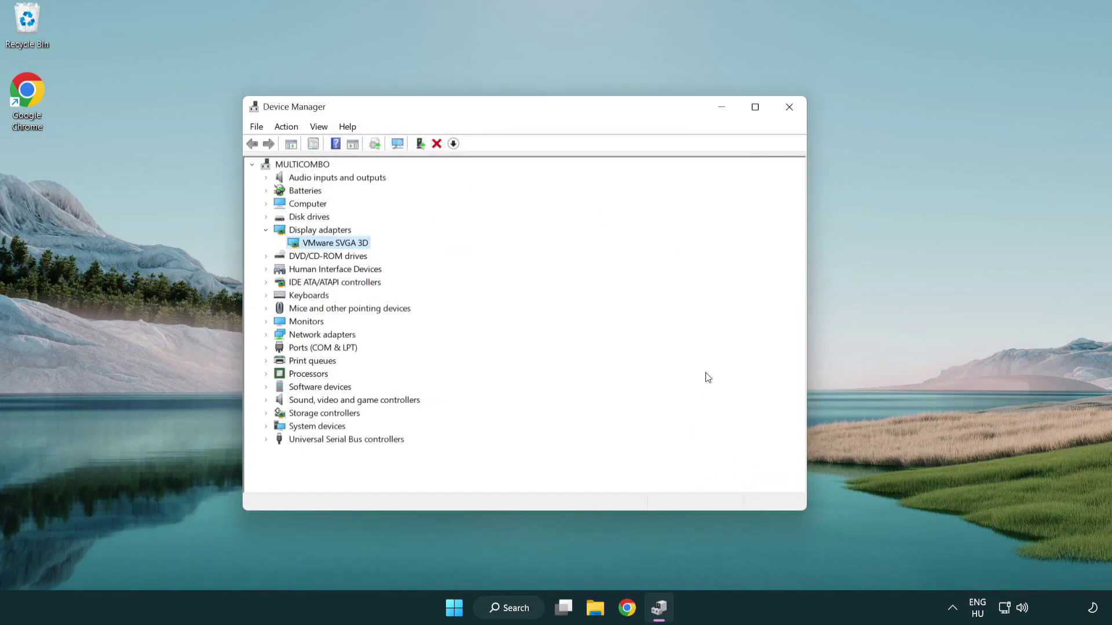
# Close Device Manager and search Windows for 'update'.
pyautogui.click(792, 112)
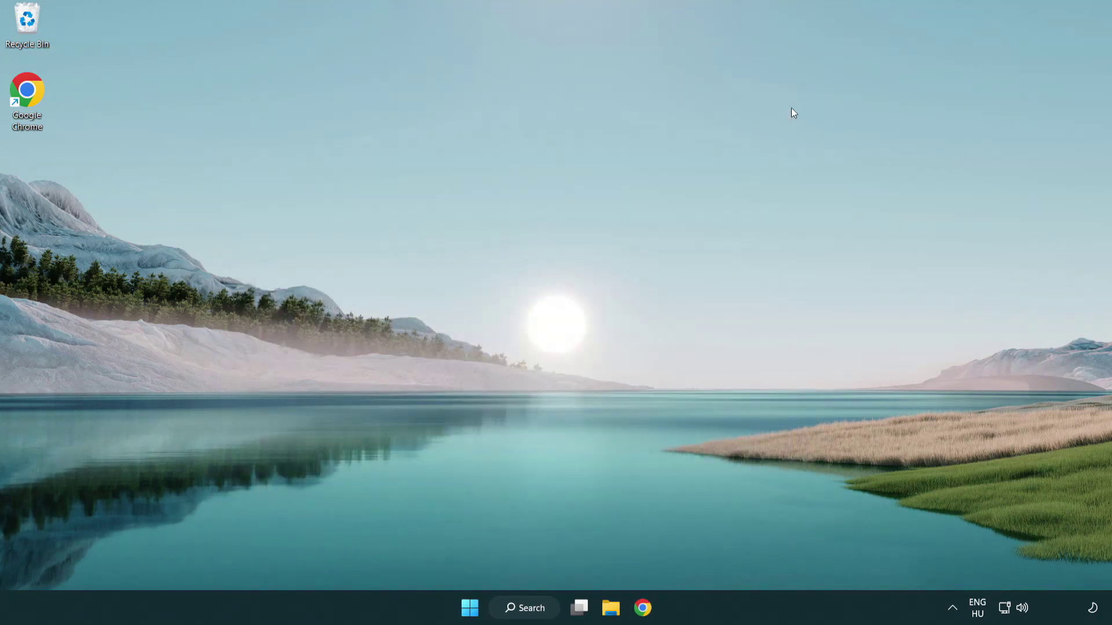
pyautogui.click(534, 607)
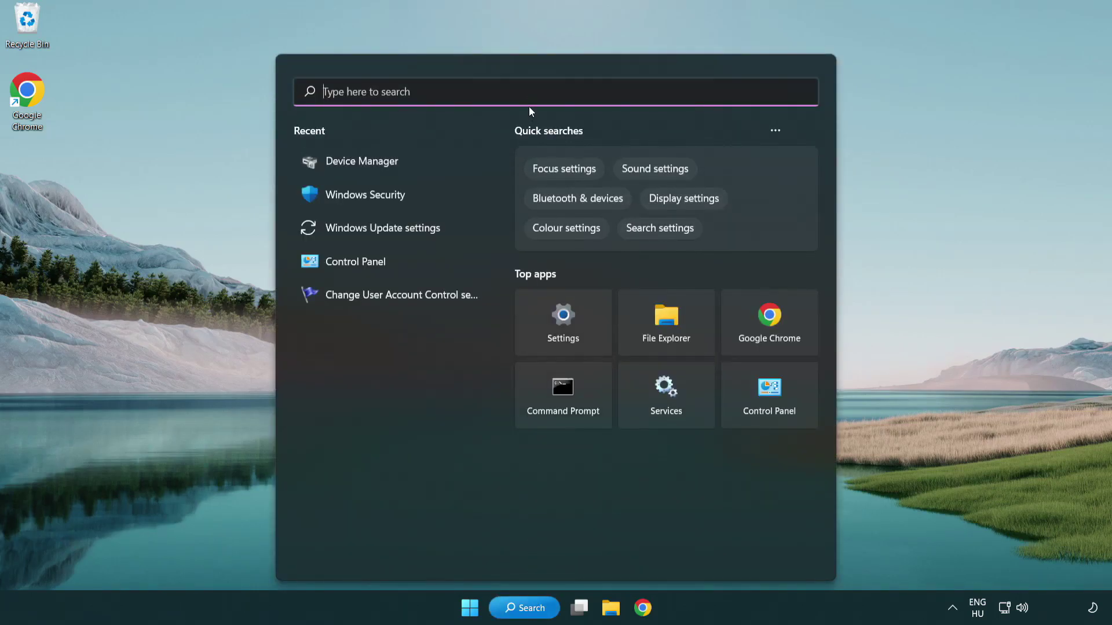
pyautogui.write('update')
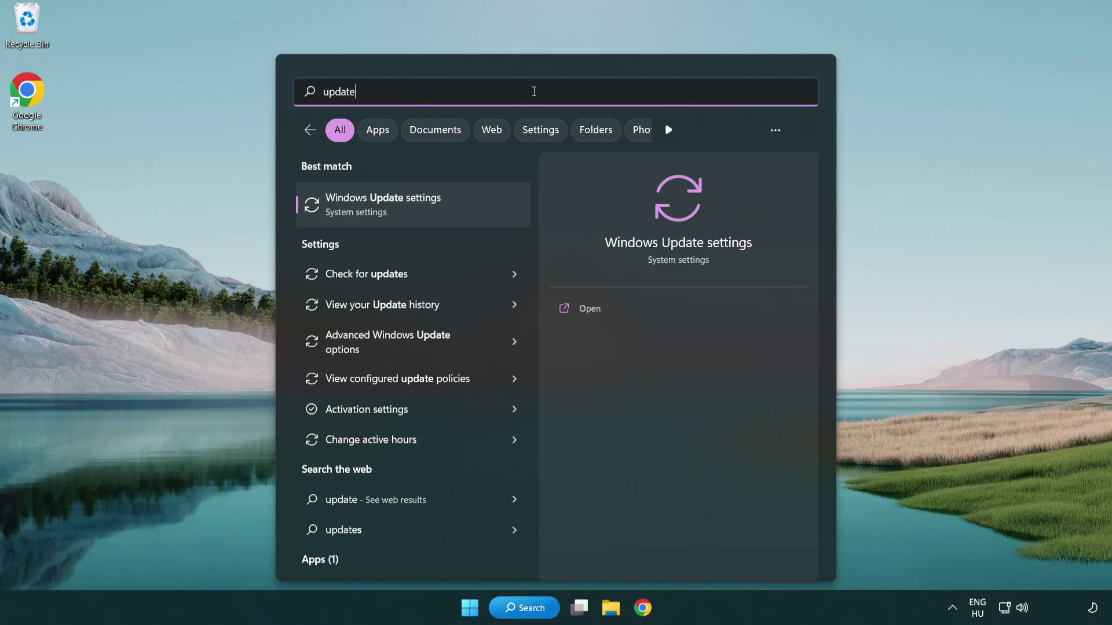
# Check for updates in Windows Update settings, then close Settings once it reports up to date.
pyautogui.click(432, 211)
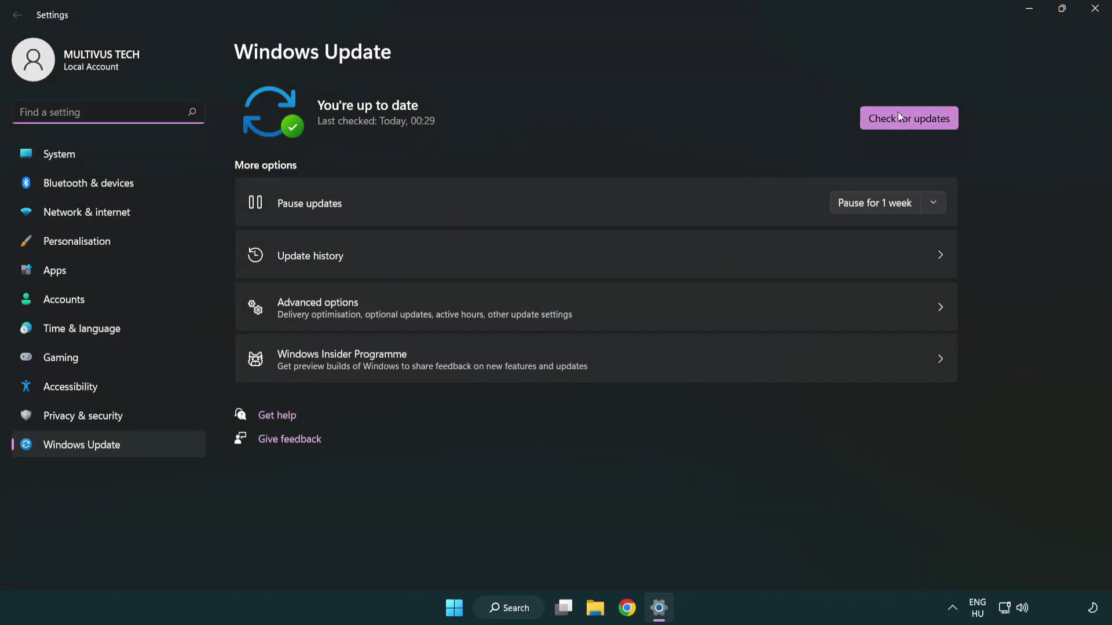
pyautogui.click(928, 127)
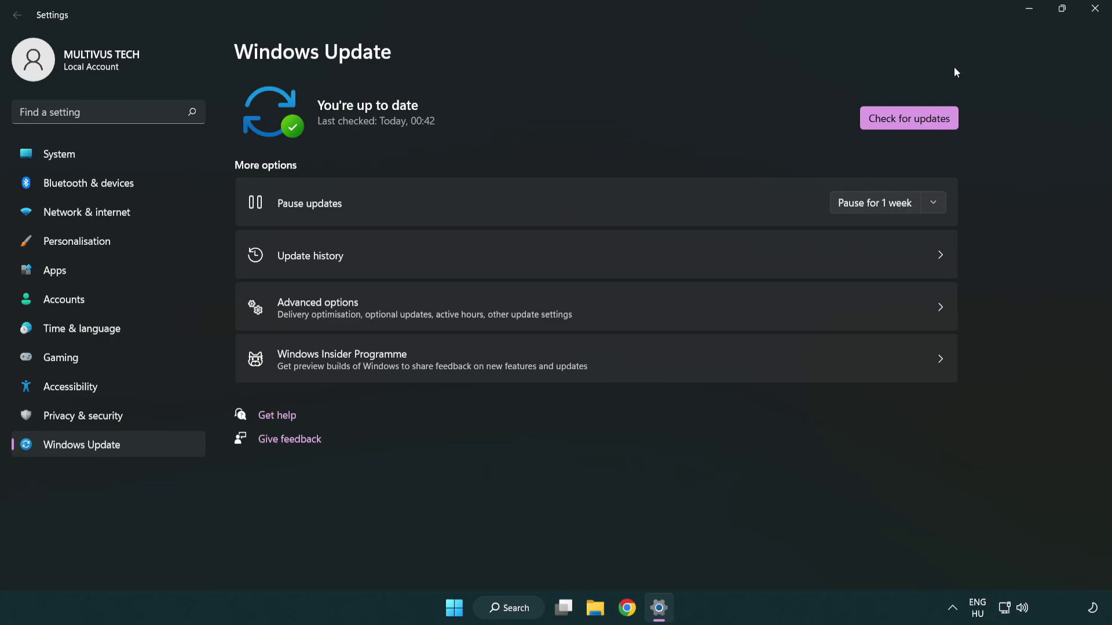
pyautogui.click(1091, 17)
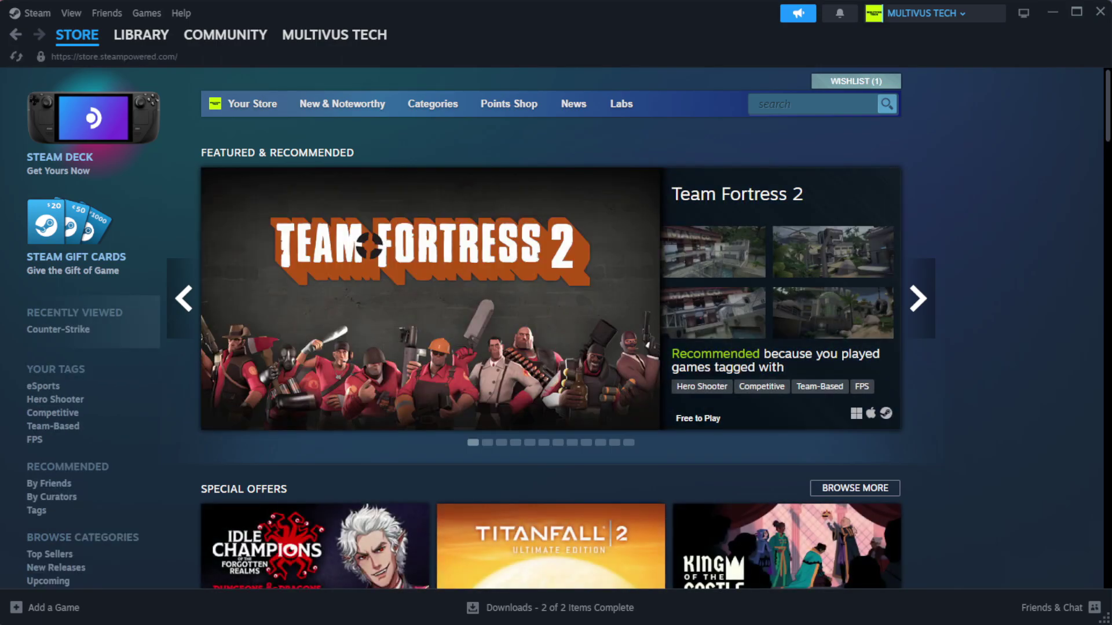
# Go to the Steam Library home and bring up options for YOUR NOT WORKING GAME under Favorites.
pyautogui.moveTo(139, 46)
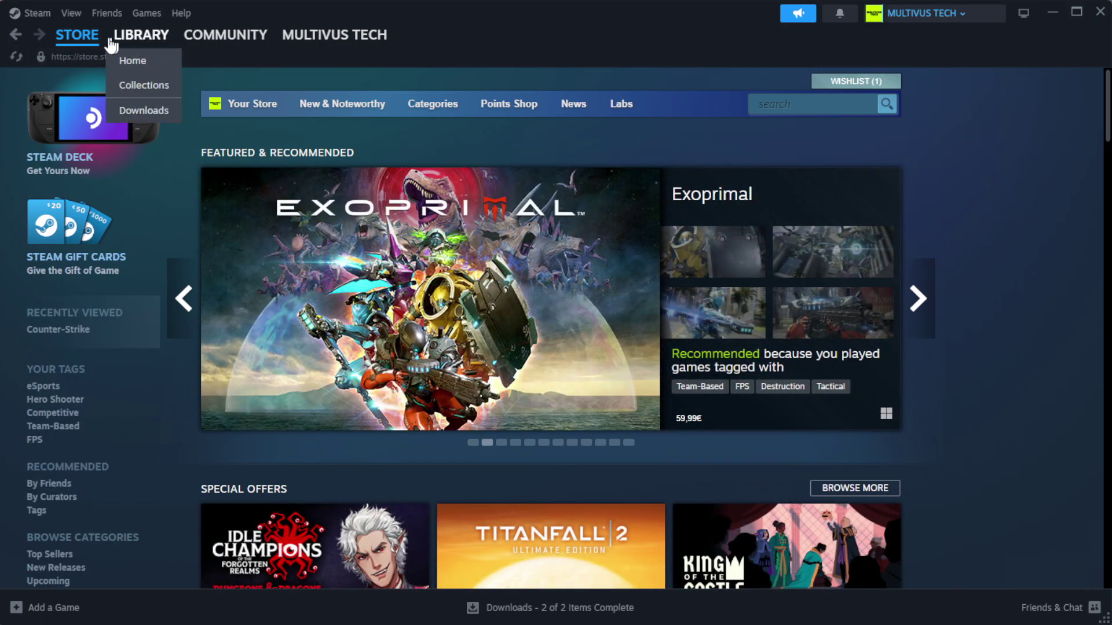
pyautogui.click(161, 60)
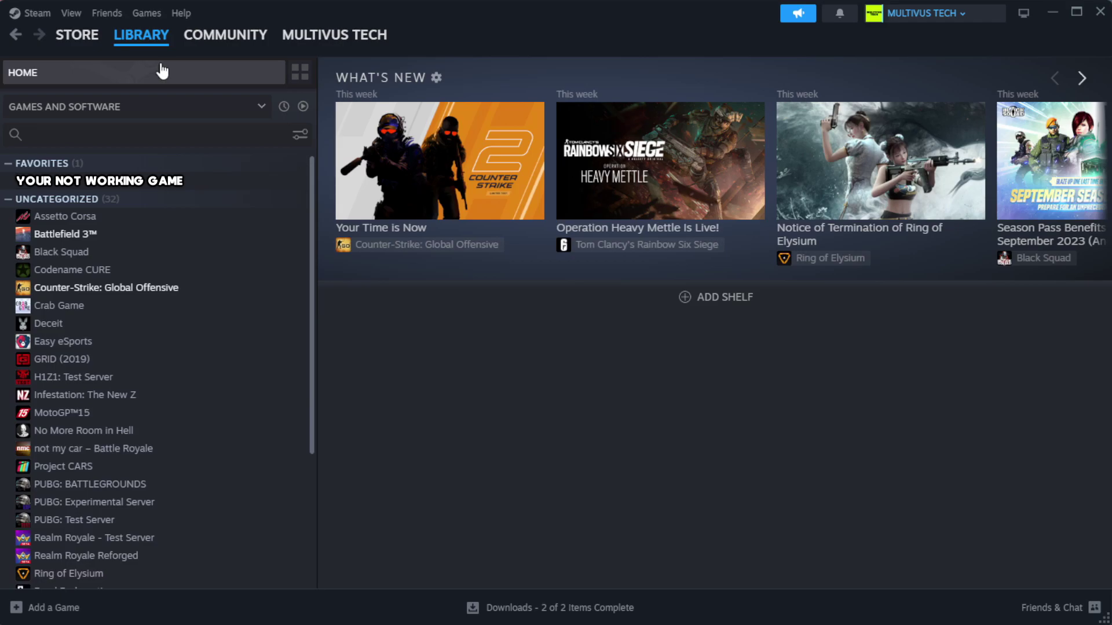
pyautogui.rightClick(275, 186)
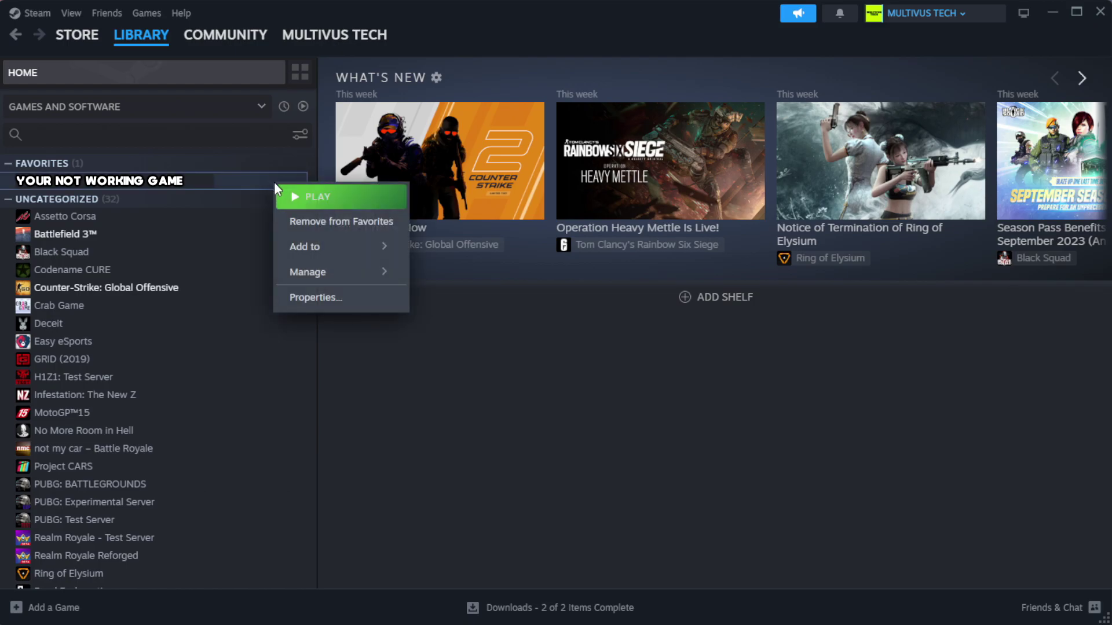
# Verify the integrity of the game's installed files from its Steam Properties.
pyautogui.click(351, 307)
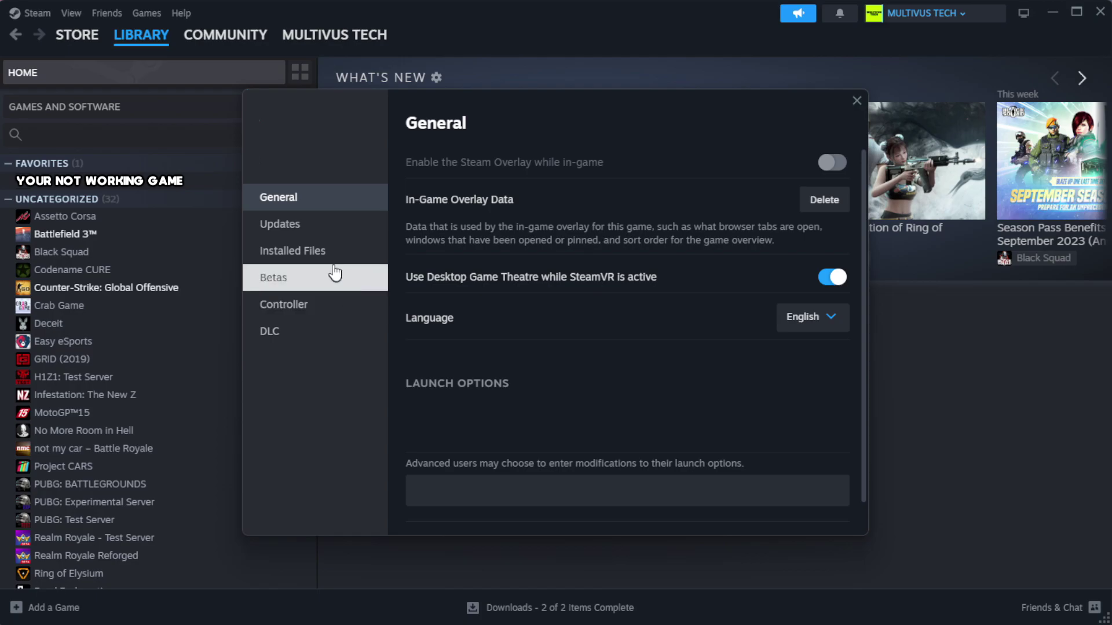
pyautogui.click(365, 264)
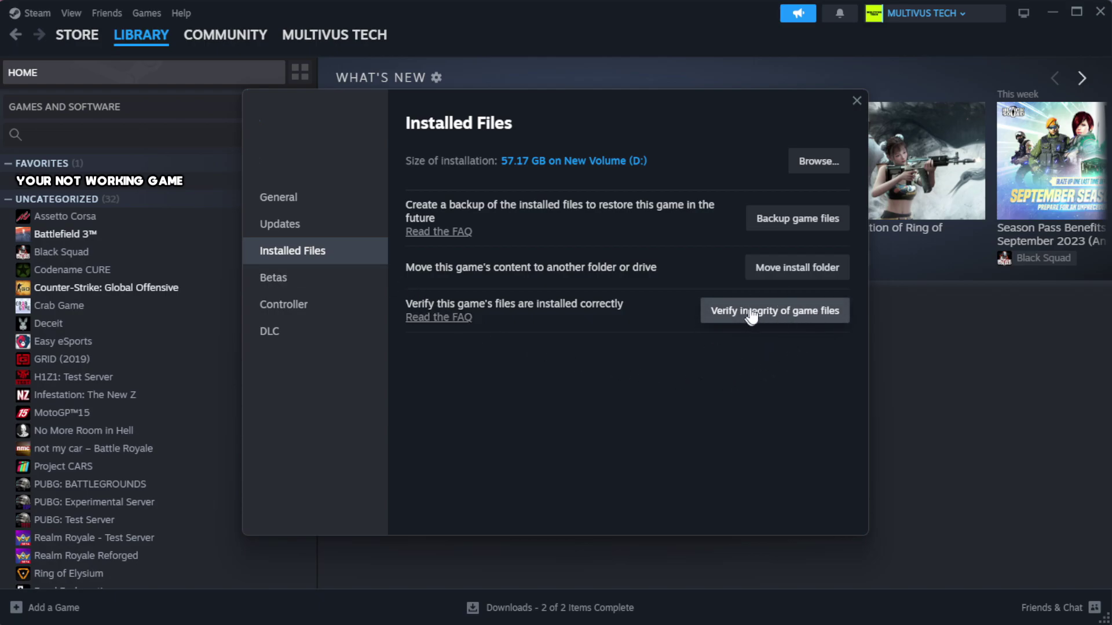
pyautogui.click(782, 323)
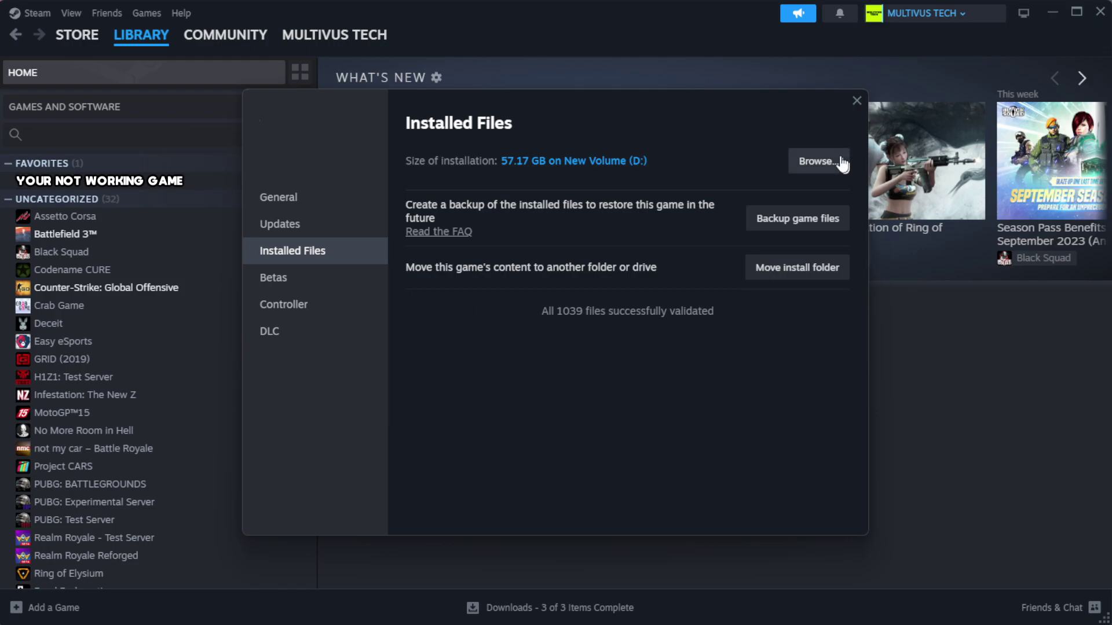
# Open the game's install folder and the Properties of its YOUR NOT WORKING GAME shortcut.
pyautogui.click(818, 168)
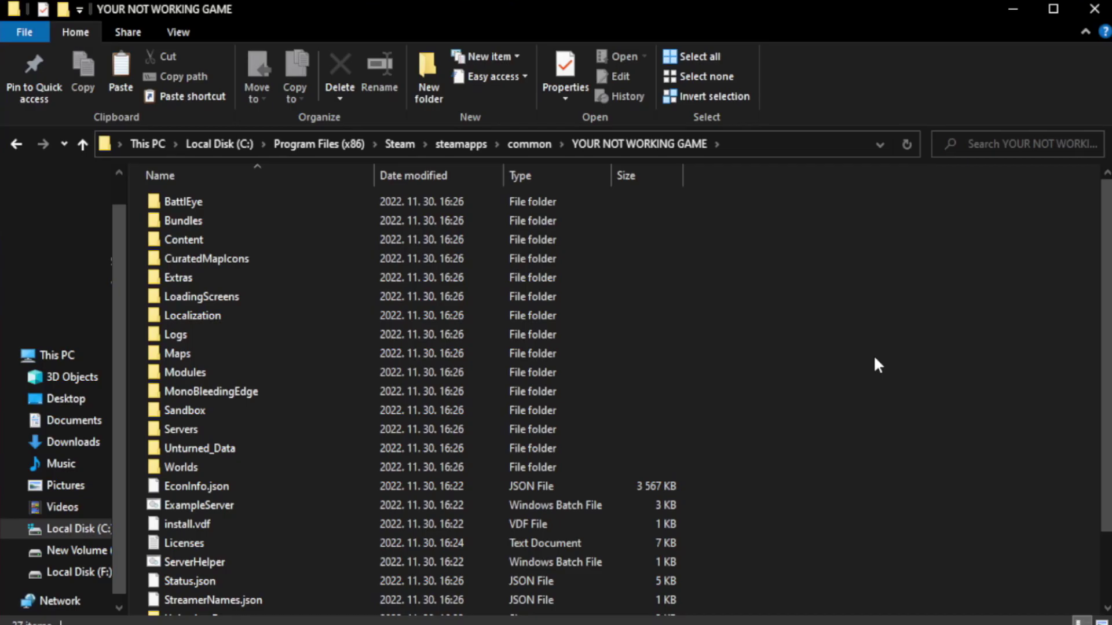
pyautogui.scroll(-2, 1108, 312)
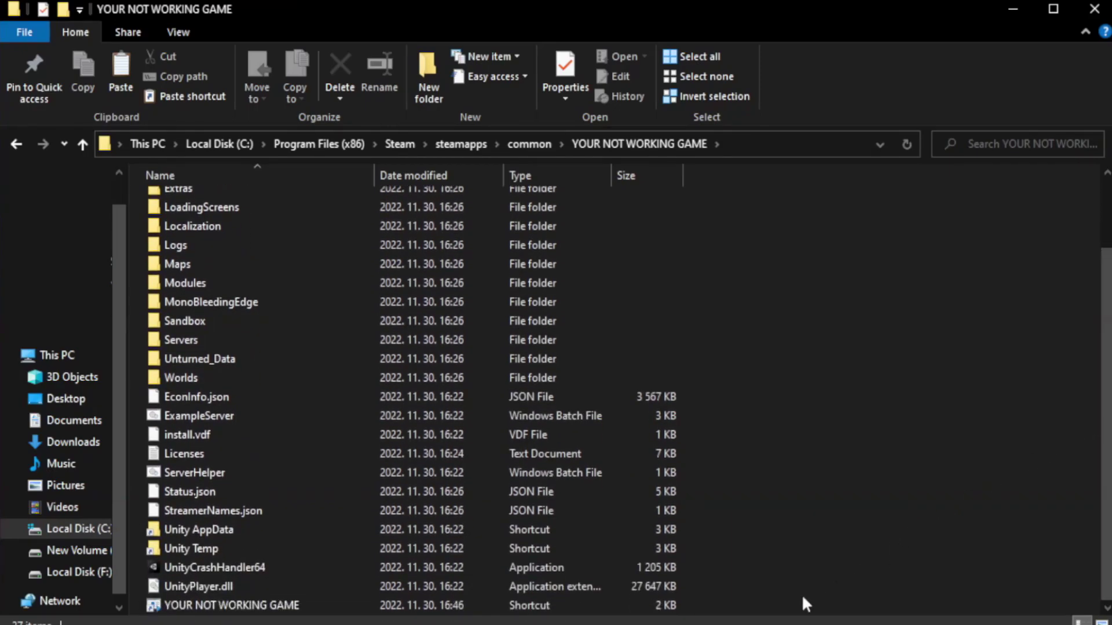
pyautogui.click(405, 605)
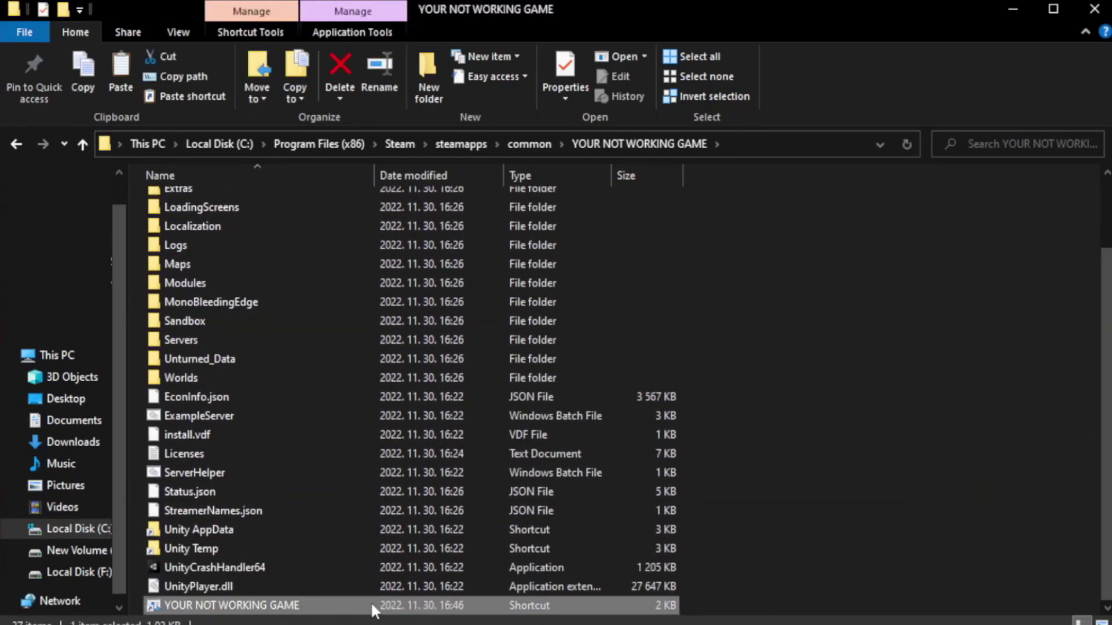
pyautogui.rightClick(372, 605)
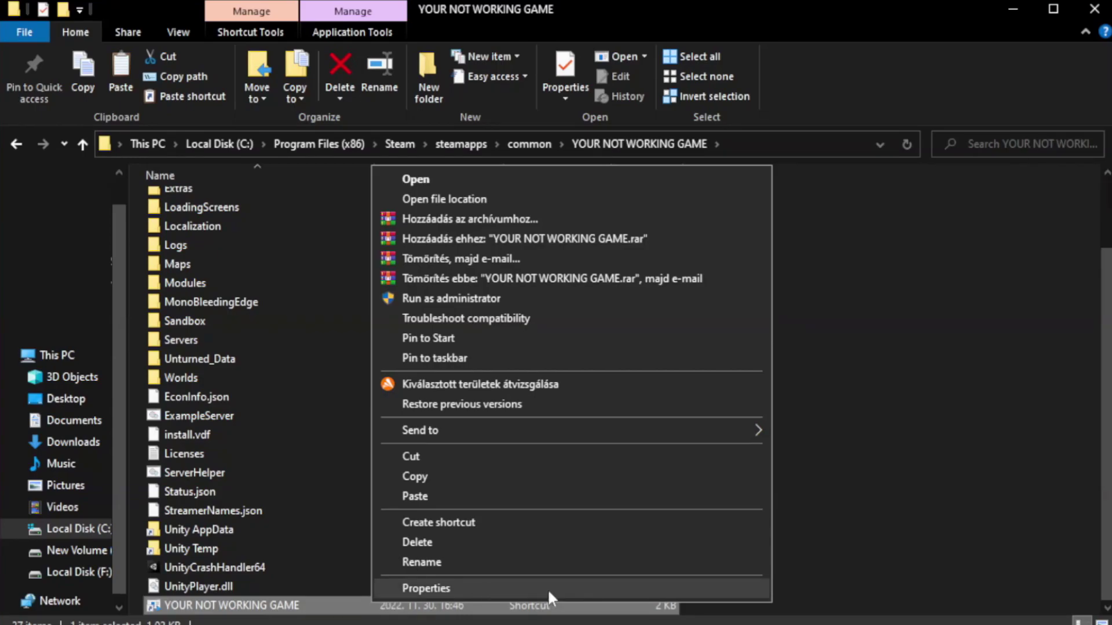
pyautogui.click(567, 587)
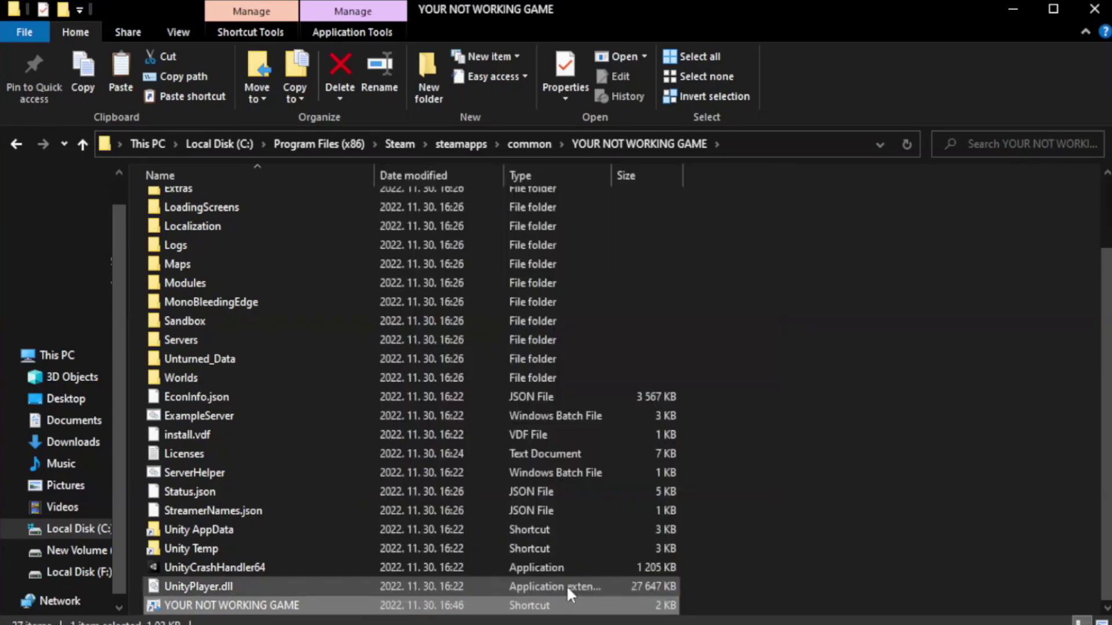
# Set the shortcut to Windows 8 compatibility mode, no fullscreen optimizations, run as administrator, and save.
pyautogui.moveTo(555, 312); pyautogui.dragTo(558, 114)
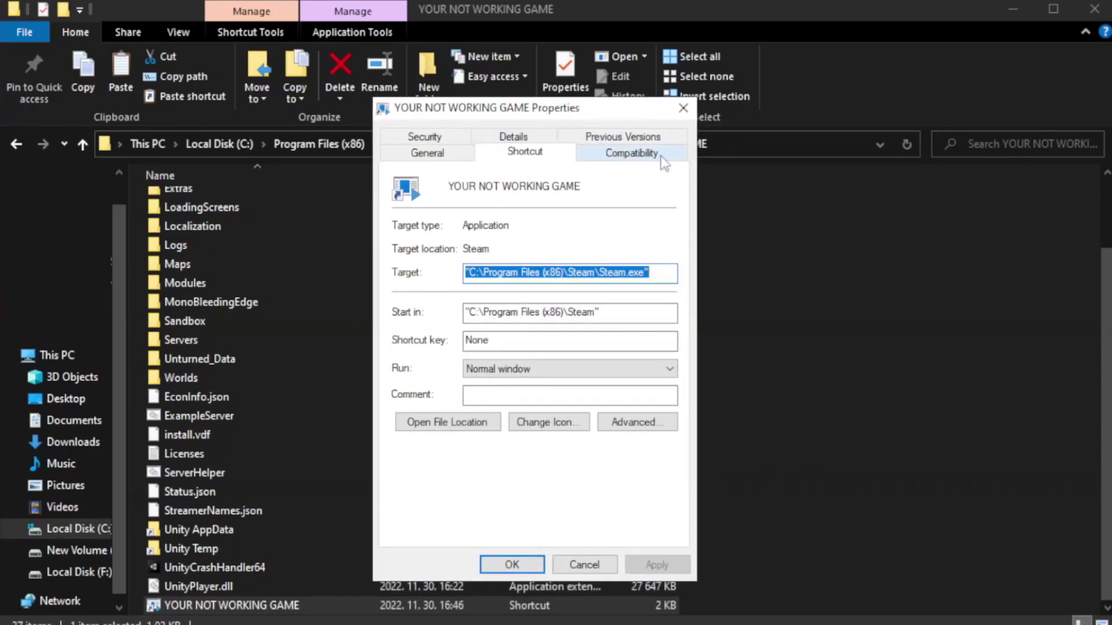
pyautogui.click(625, 155)
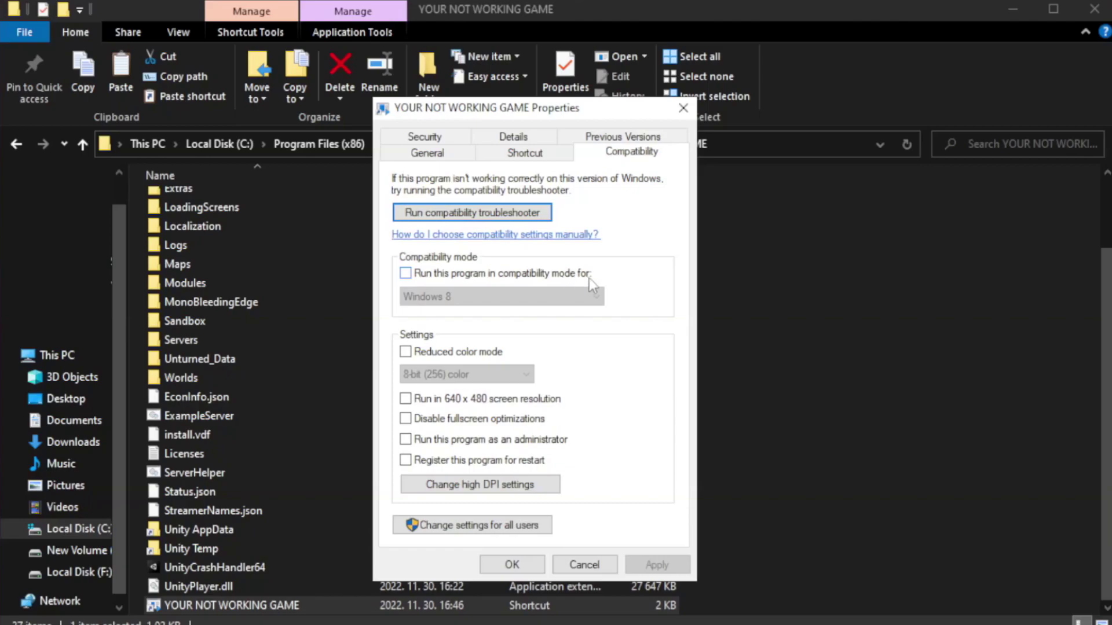
pyautogui.click(440, 276)
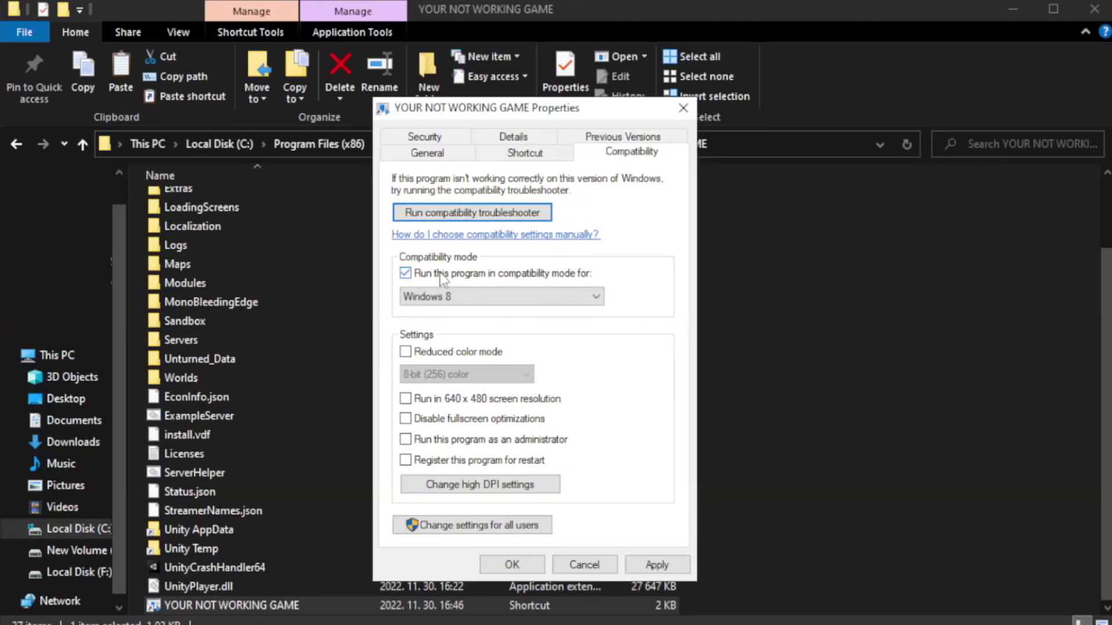
pyautogui.click(490, 296)
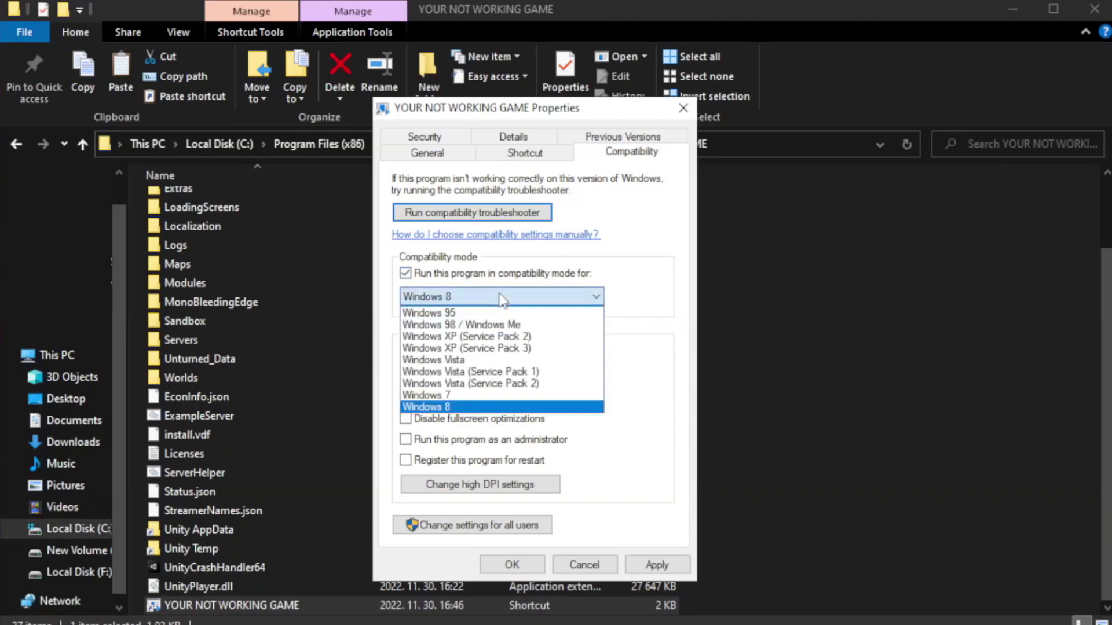
pyautogui.click(472, 407)
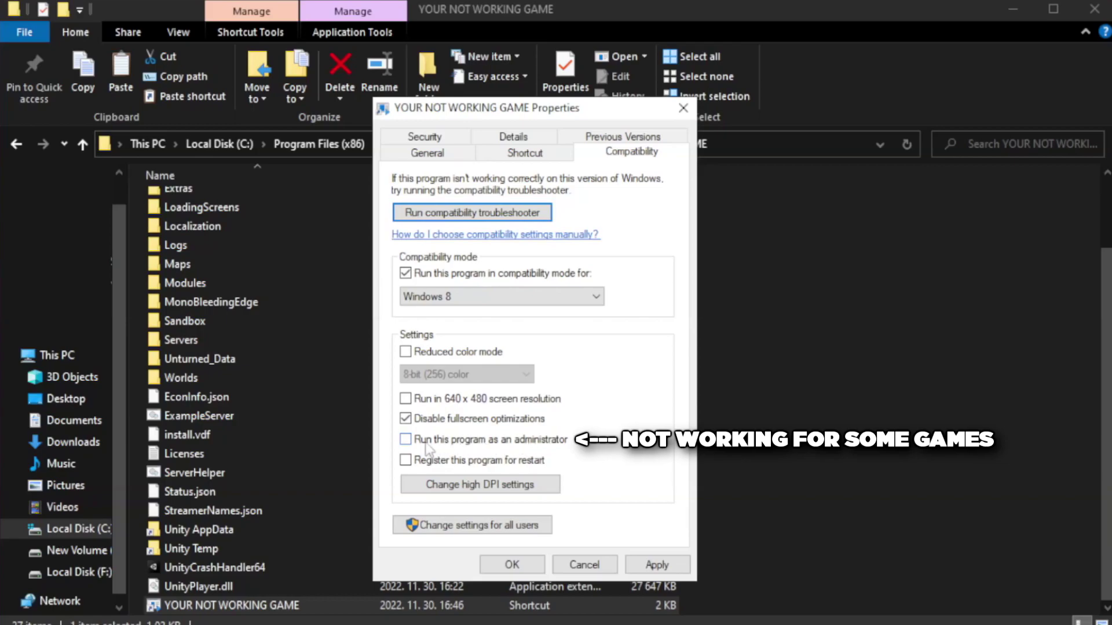
pyautogui.click(437, 450)
pyautogui.click(656, 565)
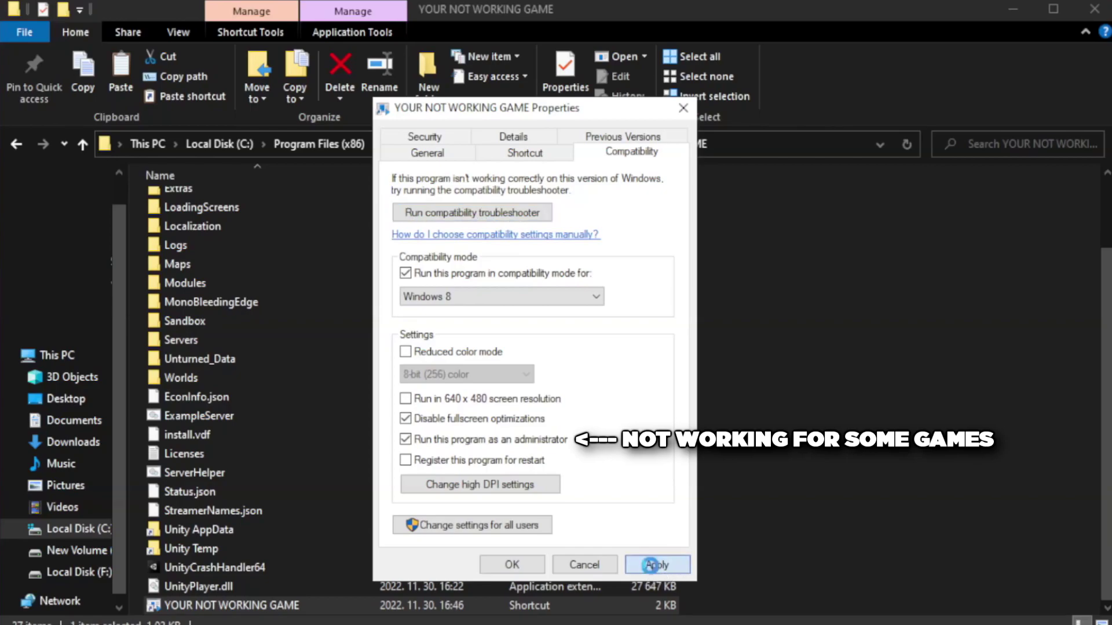
pyautogui.click(510, 567)
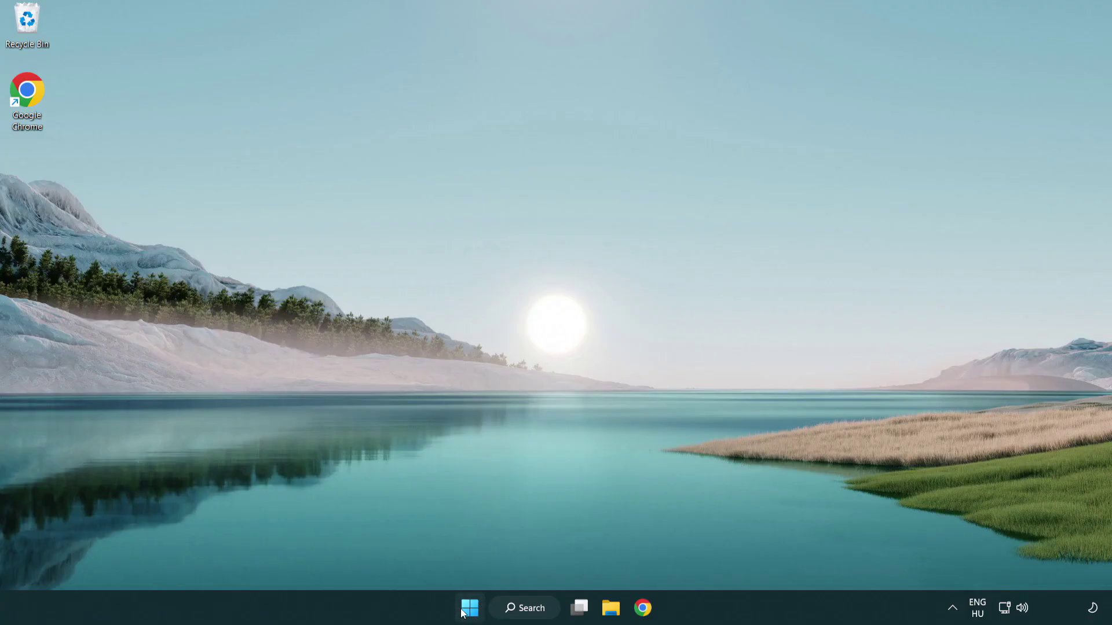
# Open Task Manager on its Startup apps list.
pyautogui.rightClick(470, 613)
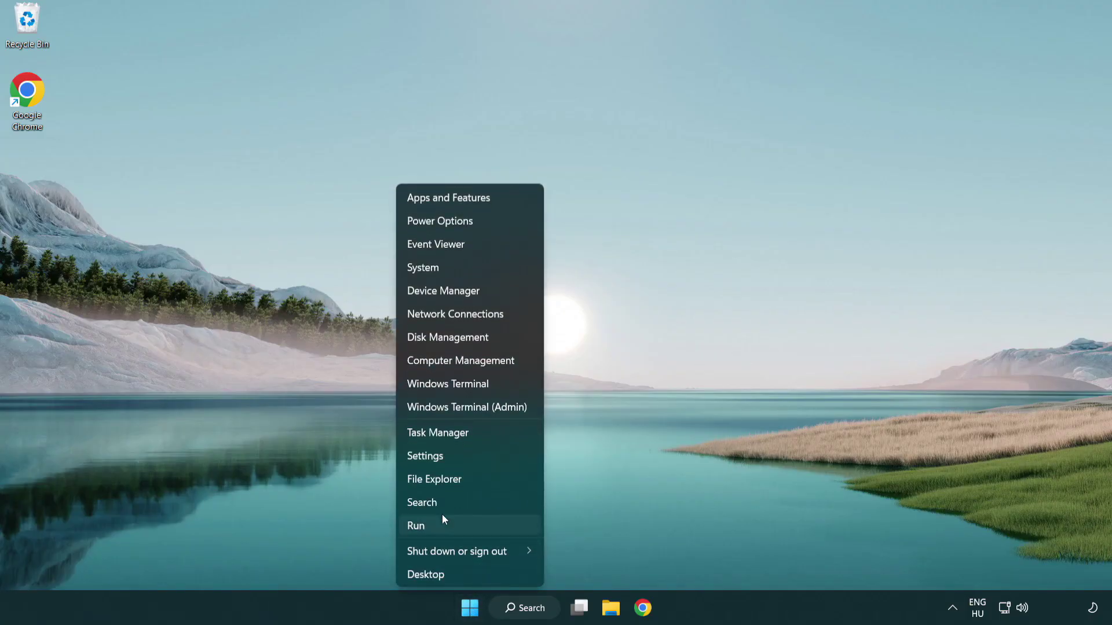
pyautogui.click(491, 435)
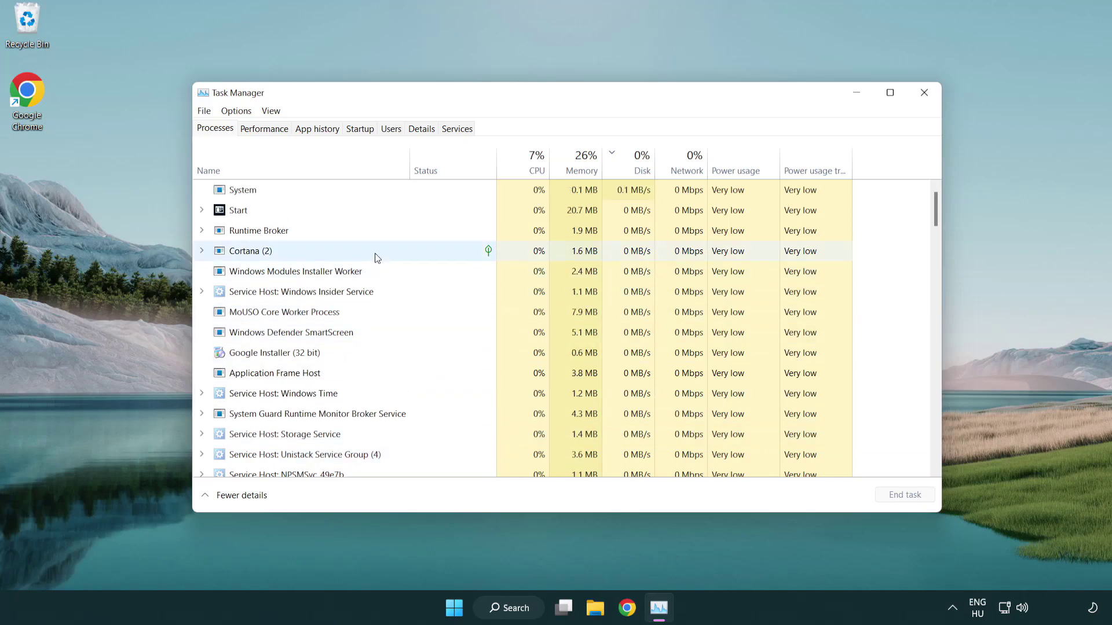
pyautogui.click(362, 129)
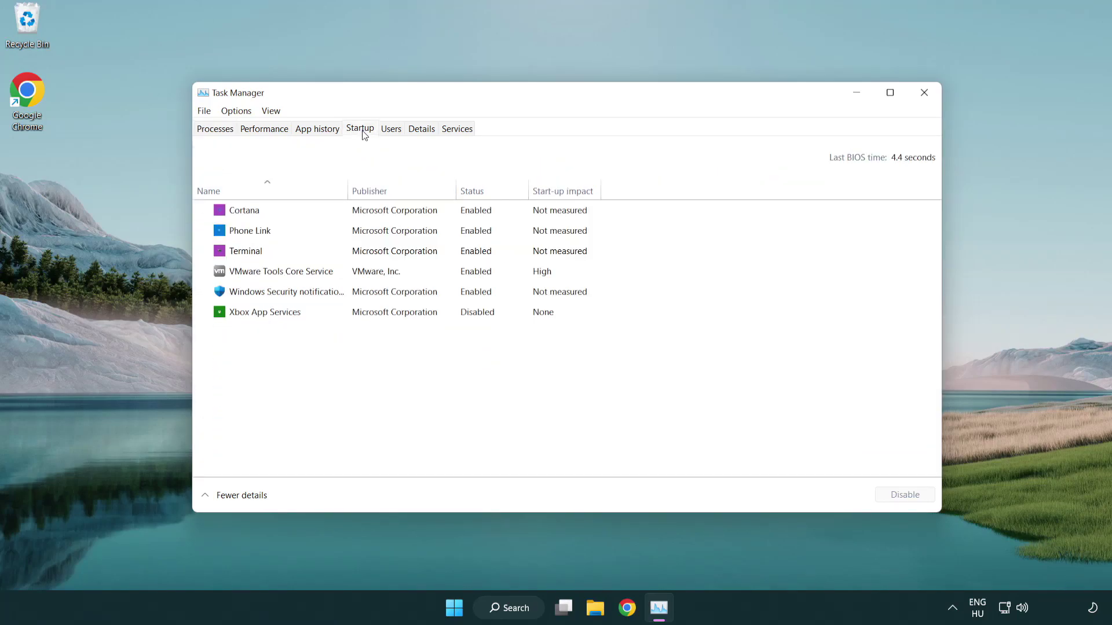
# Disable Terminal, Phone Link, Cortana and Windows Security notification at startup, then close Task Manager.
pyautogui.click(364, 252)
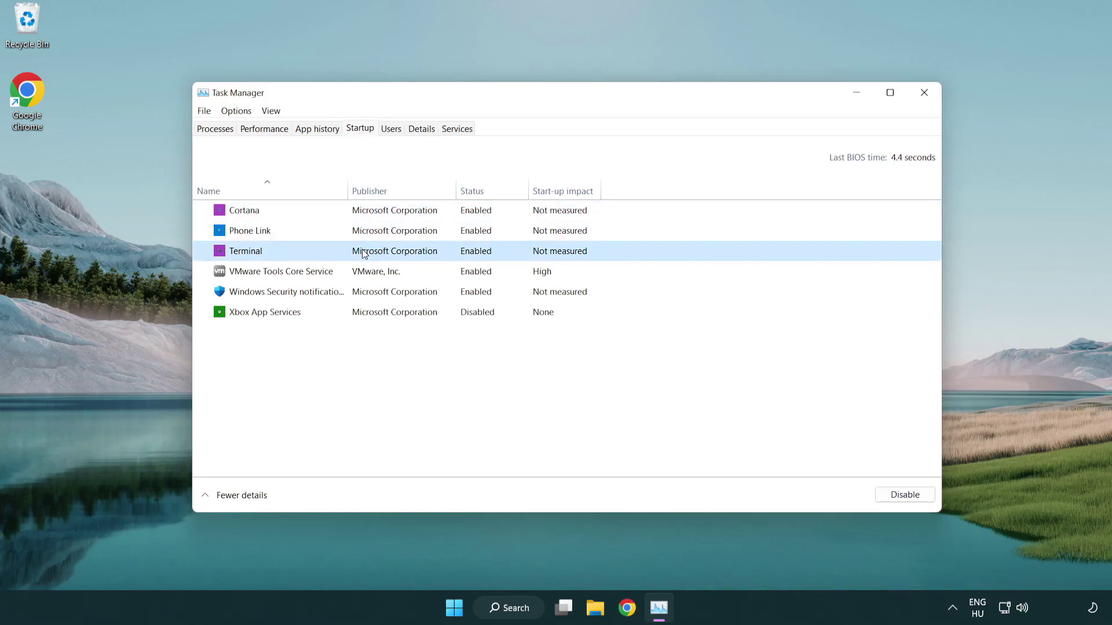
pyautogui.click(886, 495)
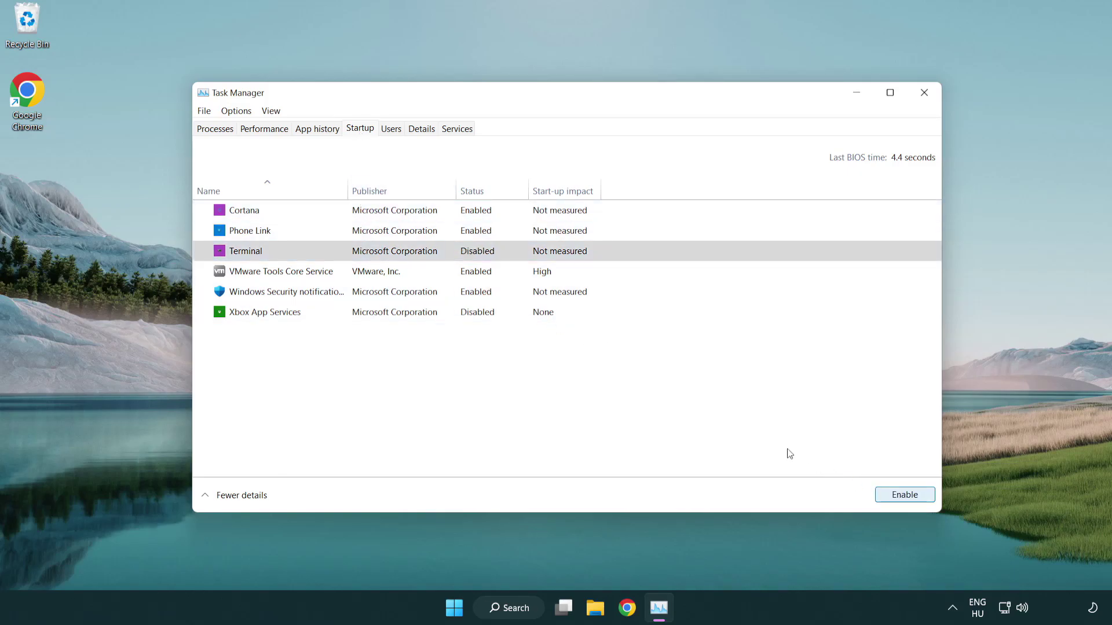
pyautogui.click(463, 232)
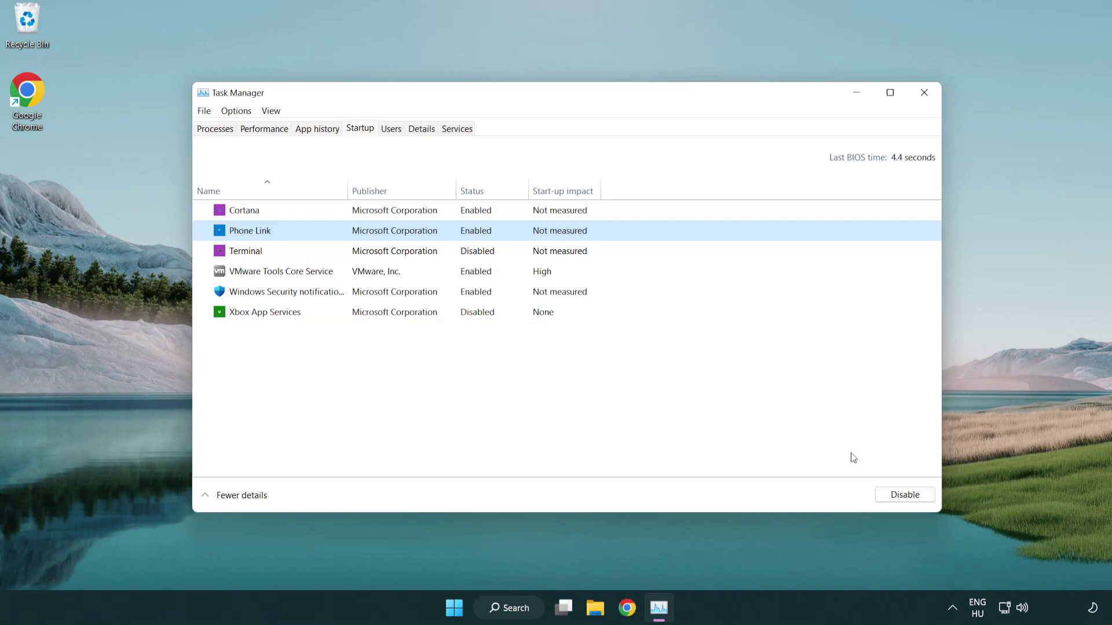
pyautogui.click(902, 495)
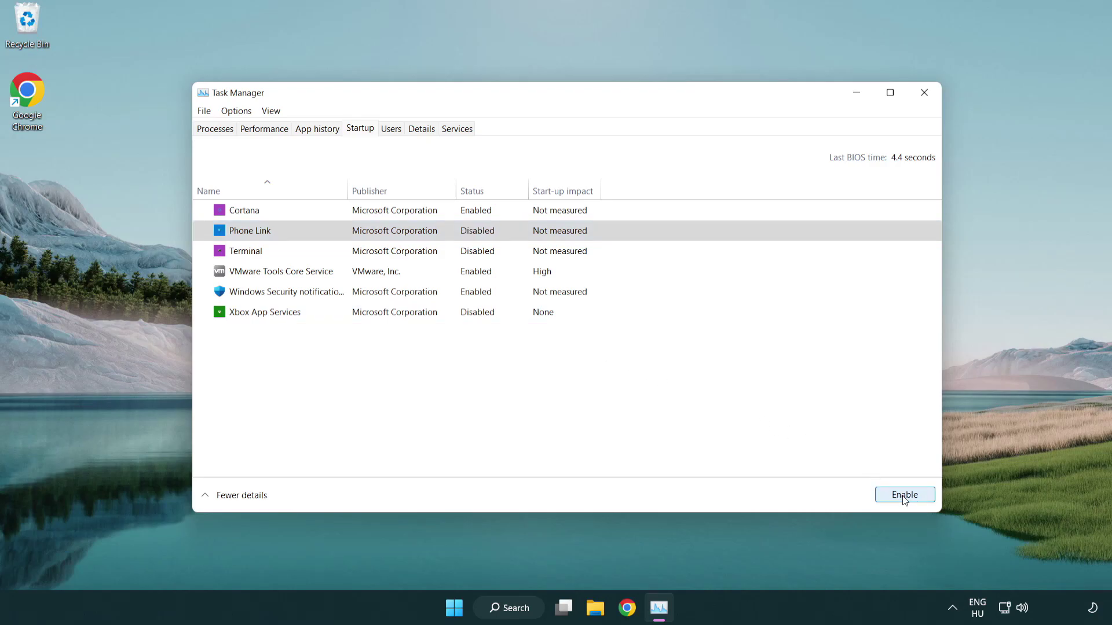
pyautogui.click(397, 217)
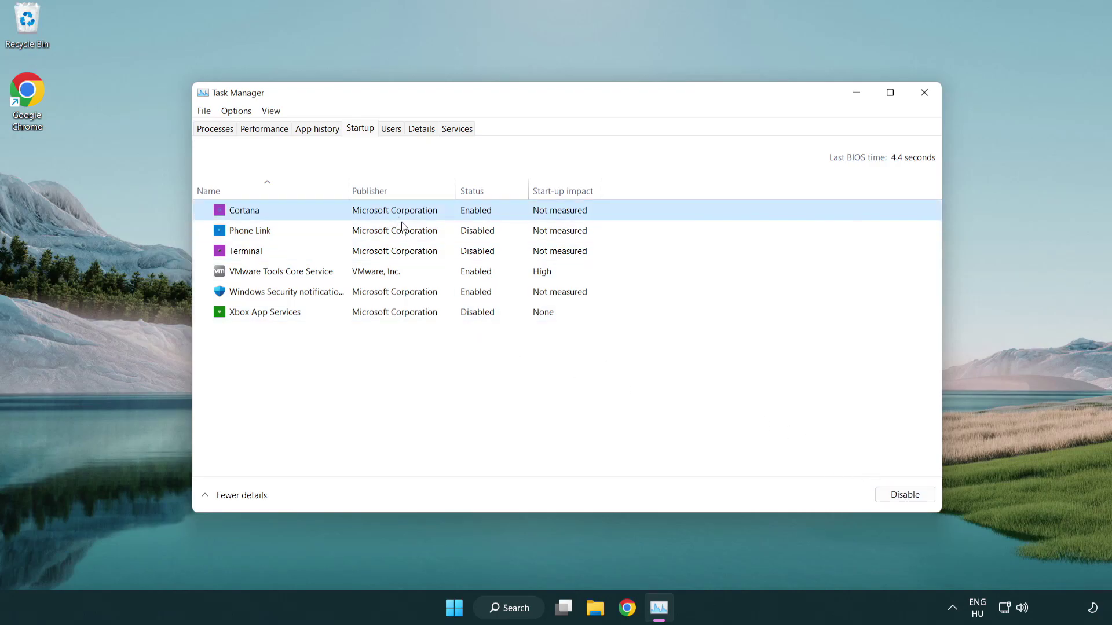
pyautogui.click(881, 491)
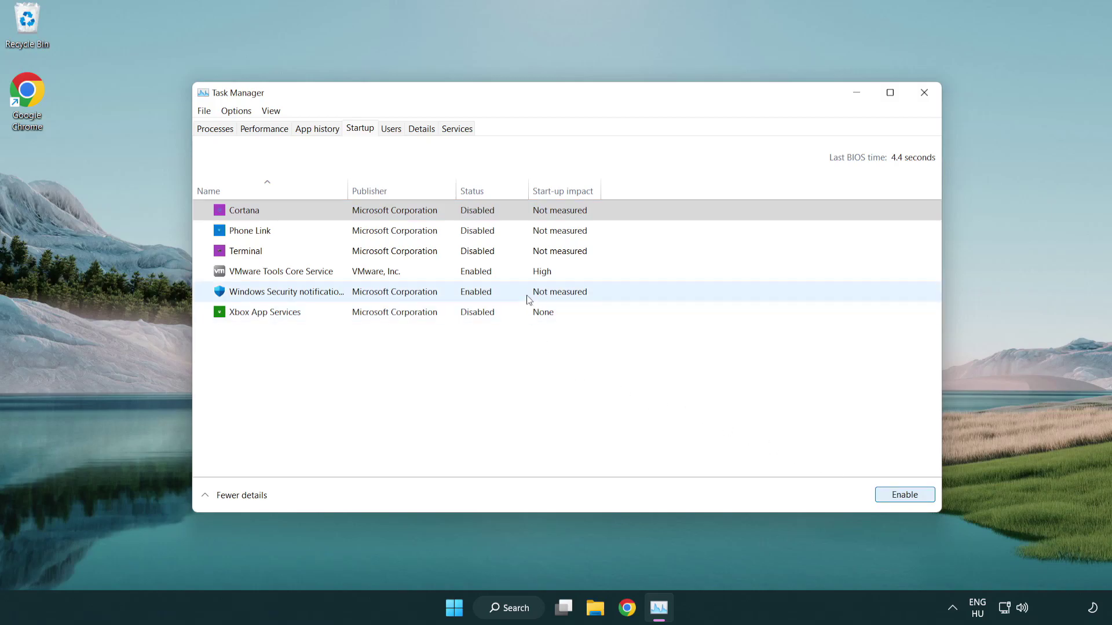
pyautogui.click(529, 299)
pyautogui.click(877, 493)
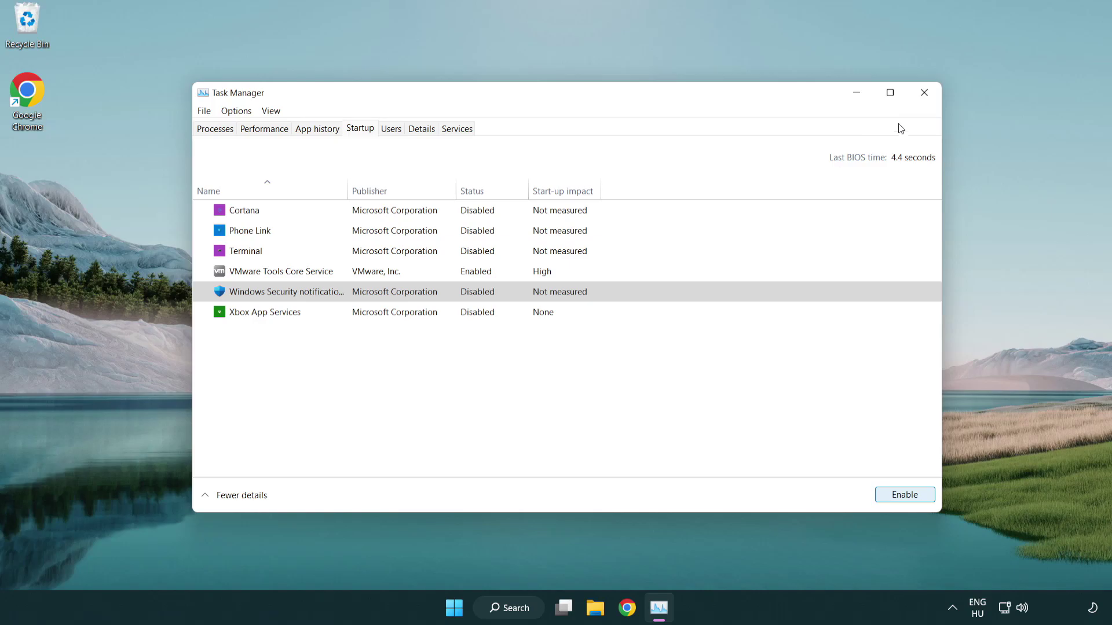
pyautogui.click(927, 101)
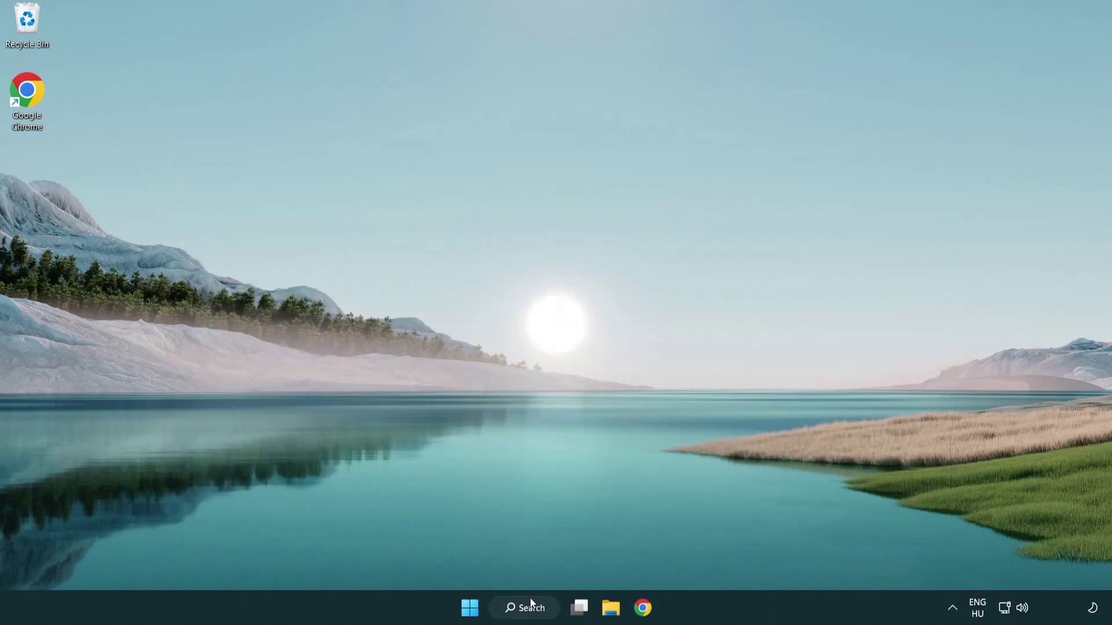
# Search Windows for 'security' and open the Windows Security app.
pyautogui.click(530, 615)
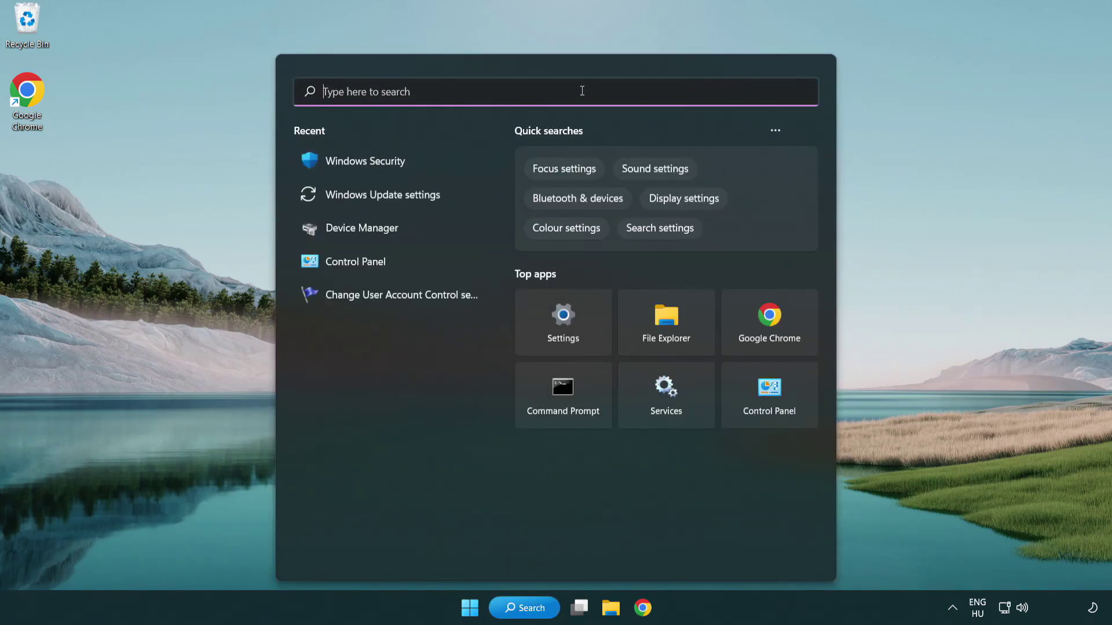
pyautogui.write('securi')
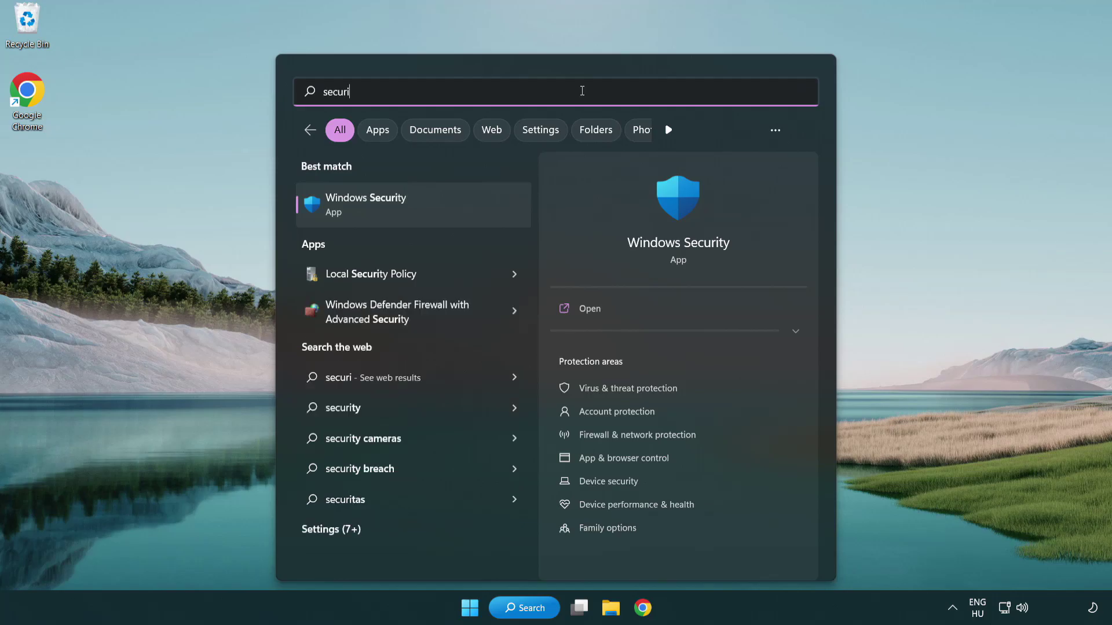
pyautogui.write('ty')
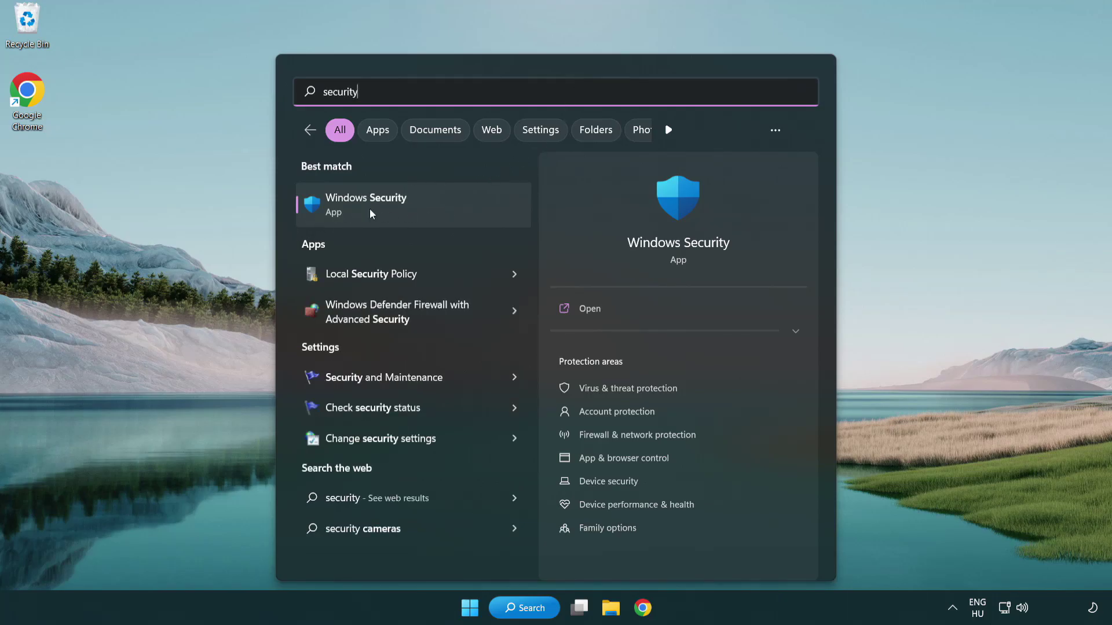
pyautogui.click(454, 212)
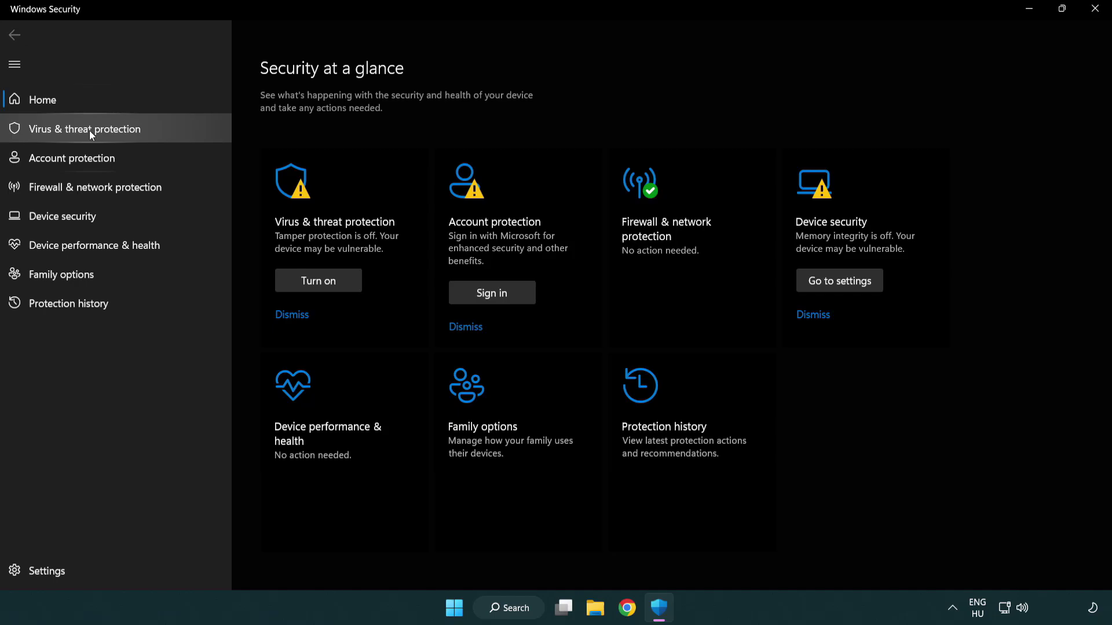
# Go to Virus & threat protection's Manage settings and open Add or remove exclusions.
pyautogui.click(169, 133)
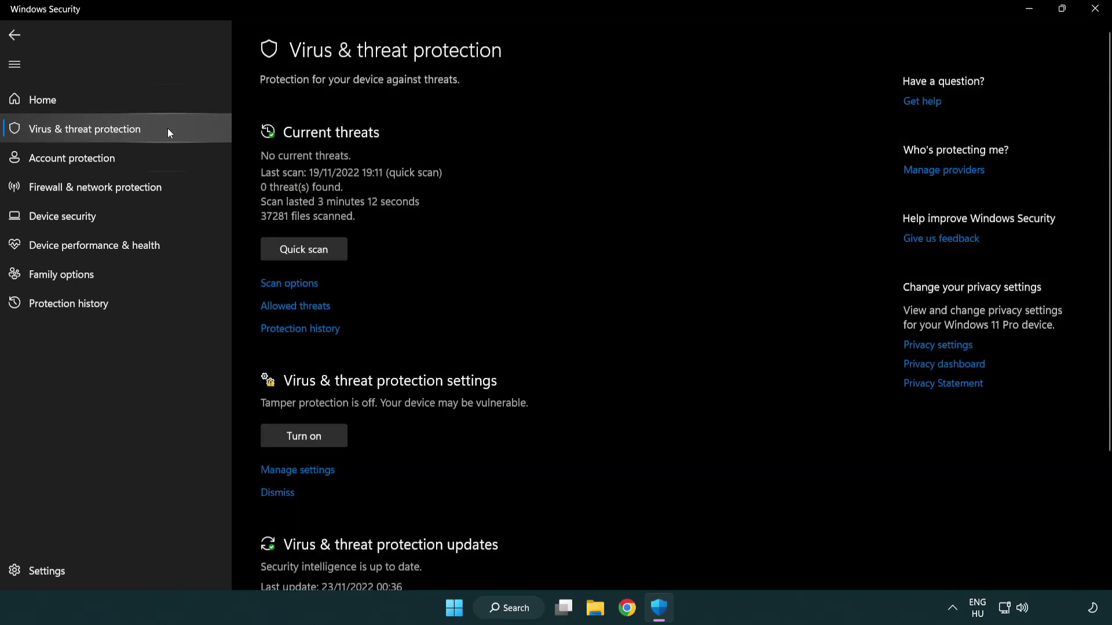
pyautogui.scroll(-3, 321, 237)
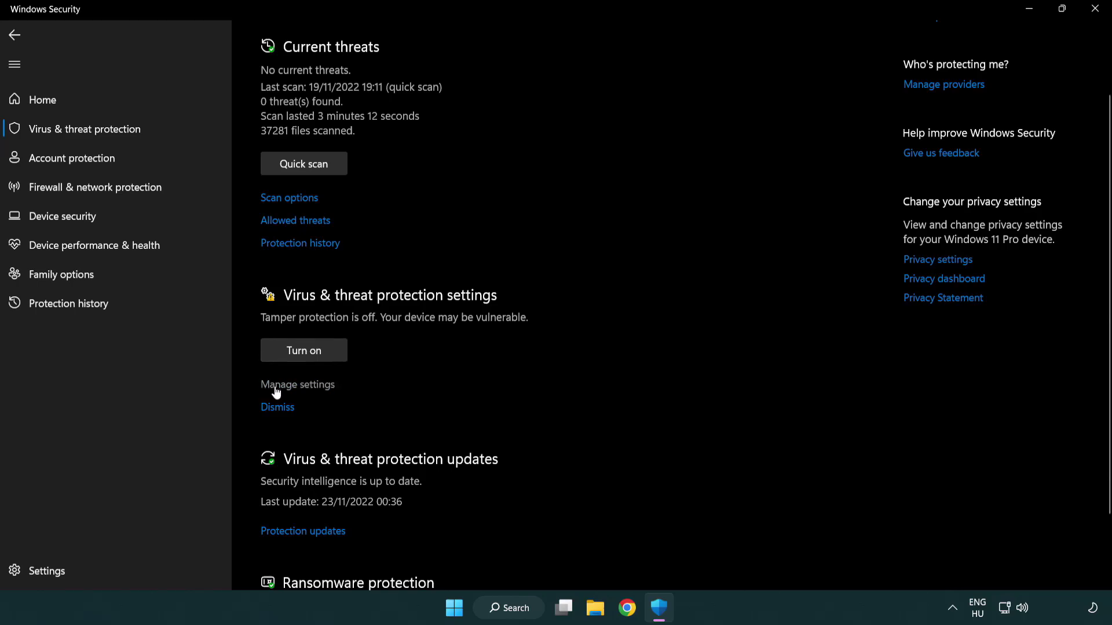
pyautogui.click(296, 388)
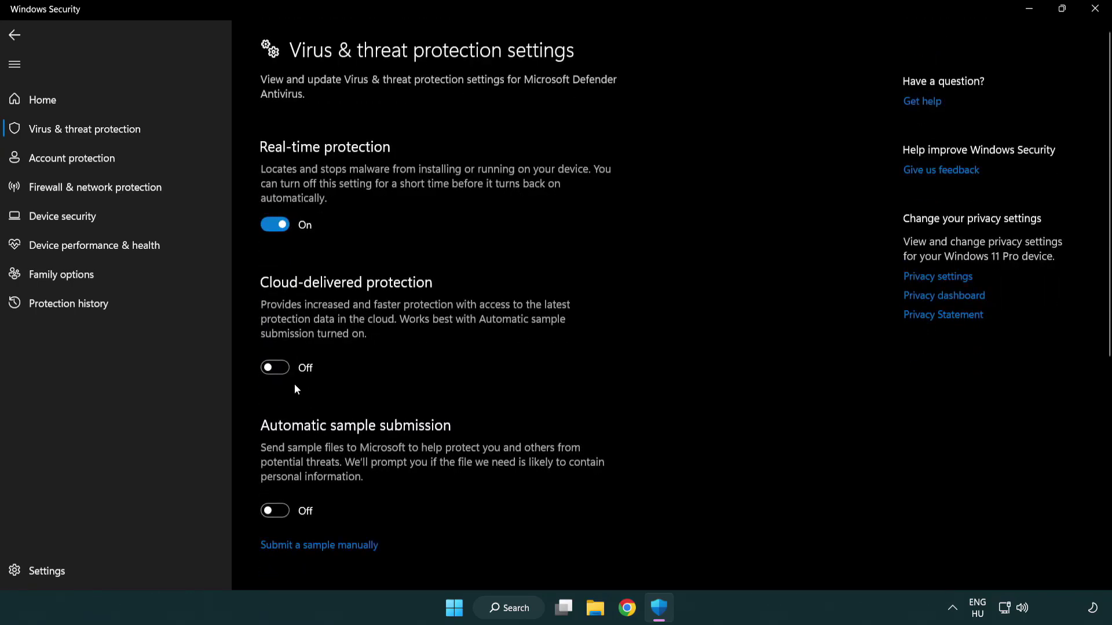
pyautogui.scroll(-7, 295, 385)
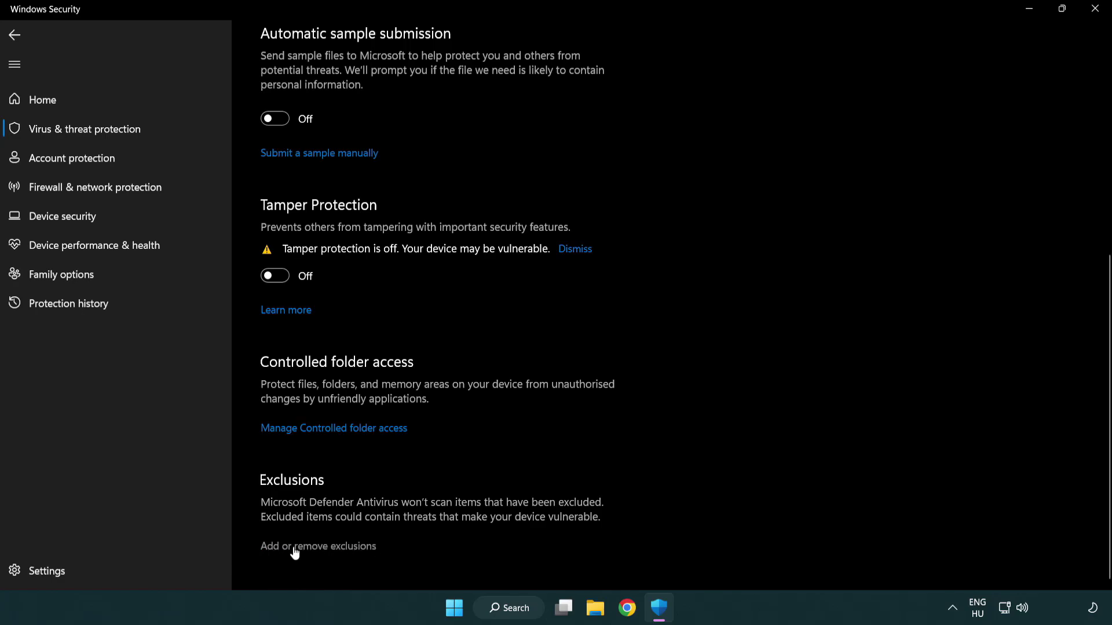
pyautogui.click(322, 550)
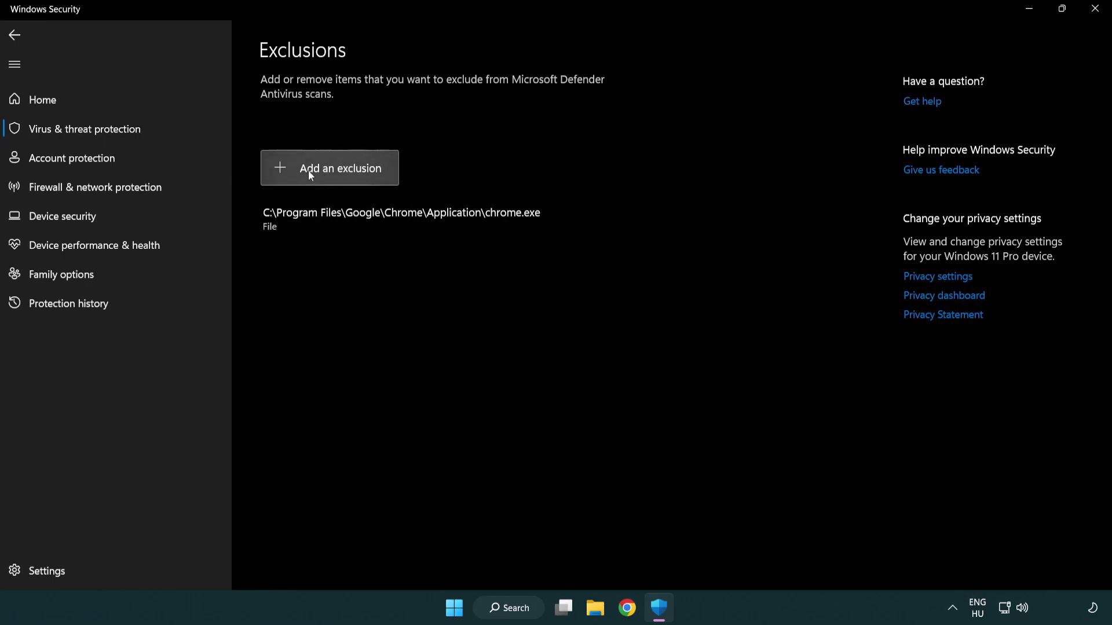
# Add the shortcut in C:\Program Files (x86)\NOT WORKING APP as a file exclusion.
pyautogui.click(334, 173)
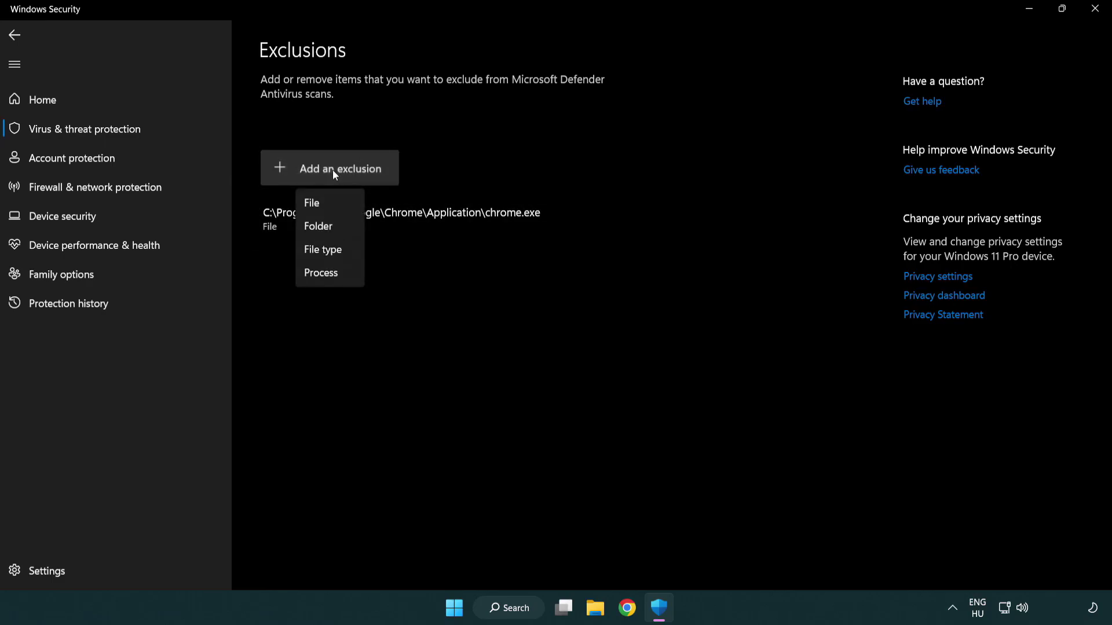
pyautogui.click(334, 204)
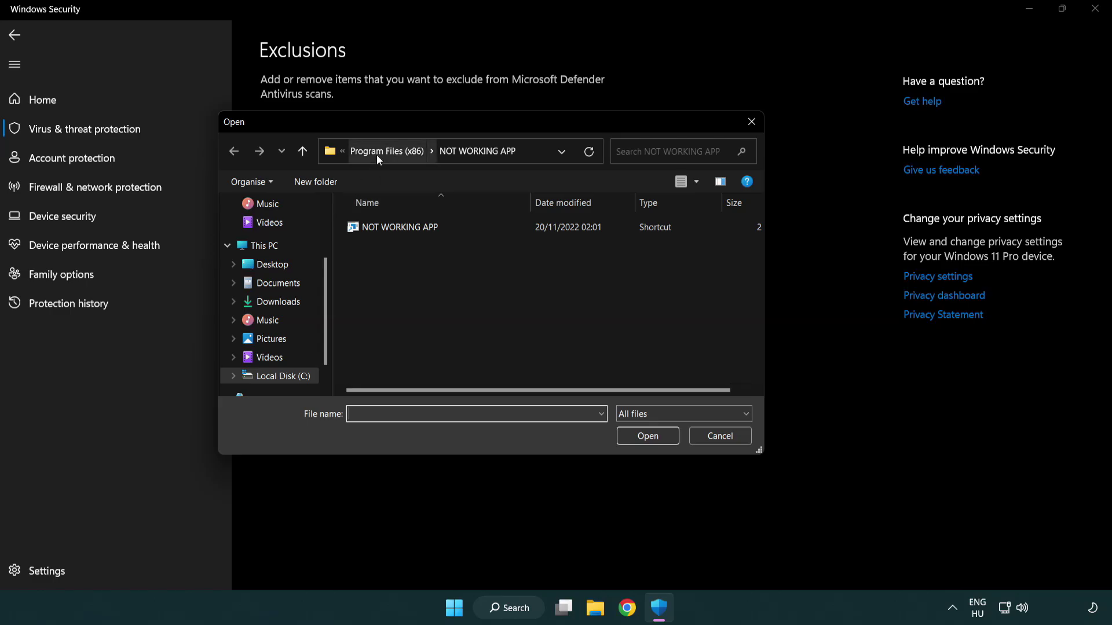
pyautogui.click(376, 153)
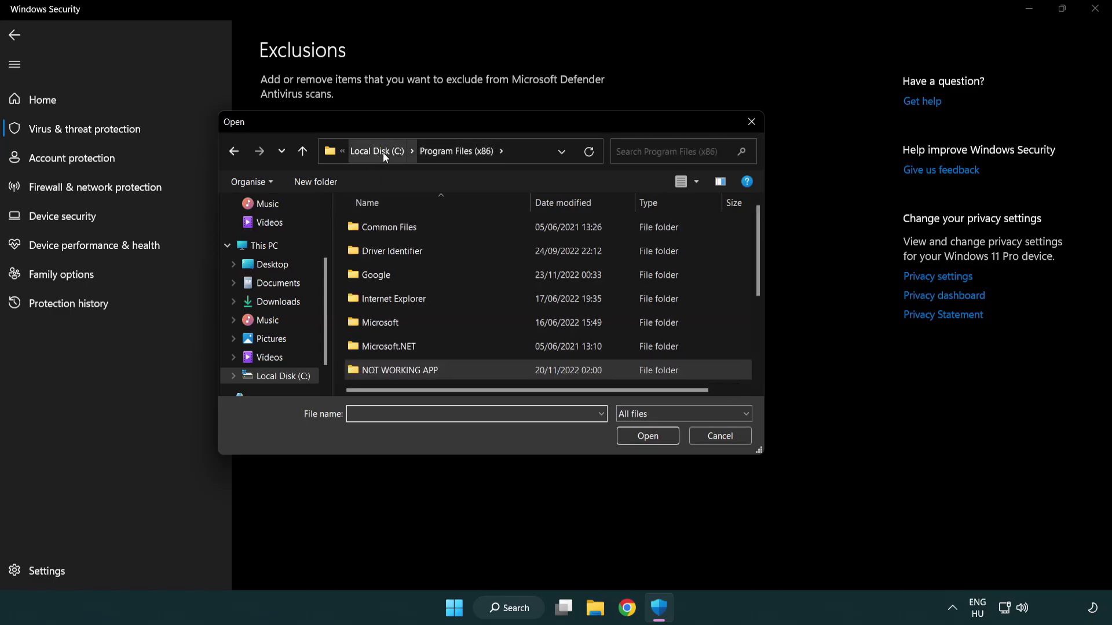
pyautogui.click(383, 152)
pyautogui.click(377, 154)
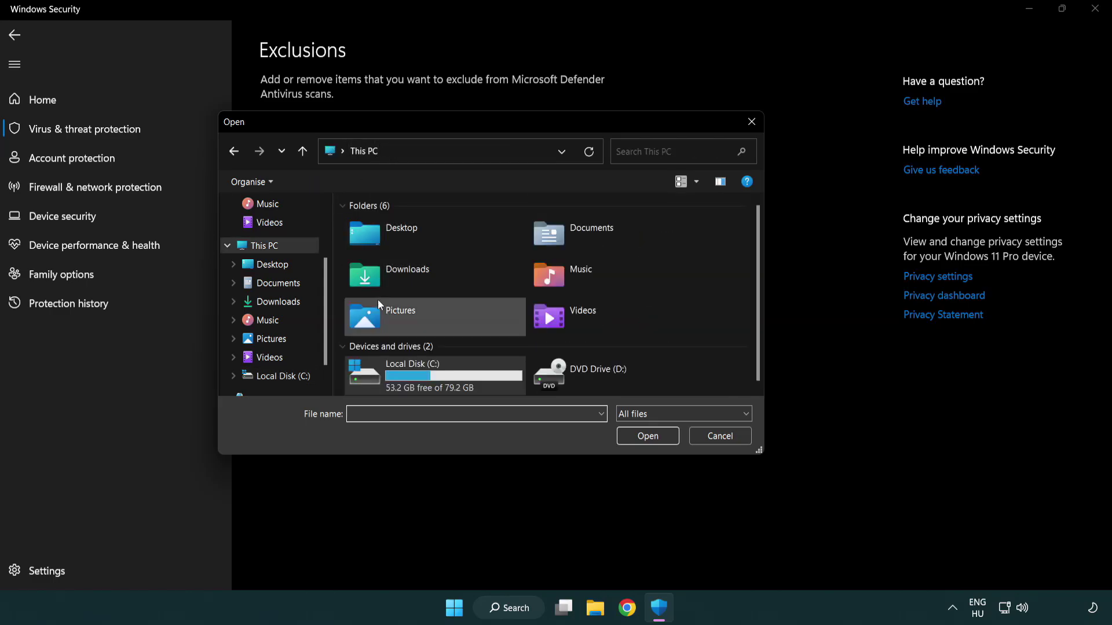
pyautogui.doubleClick(406, 384)
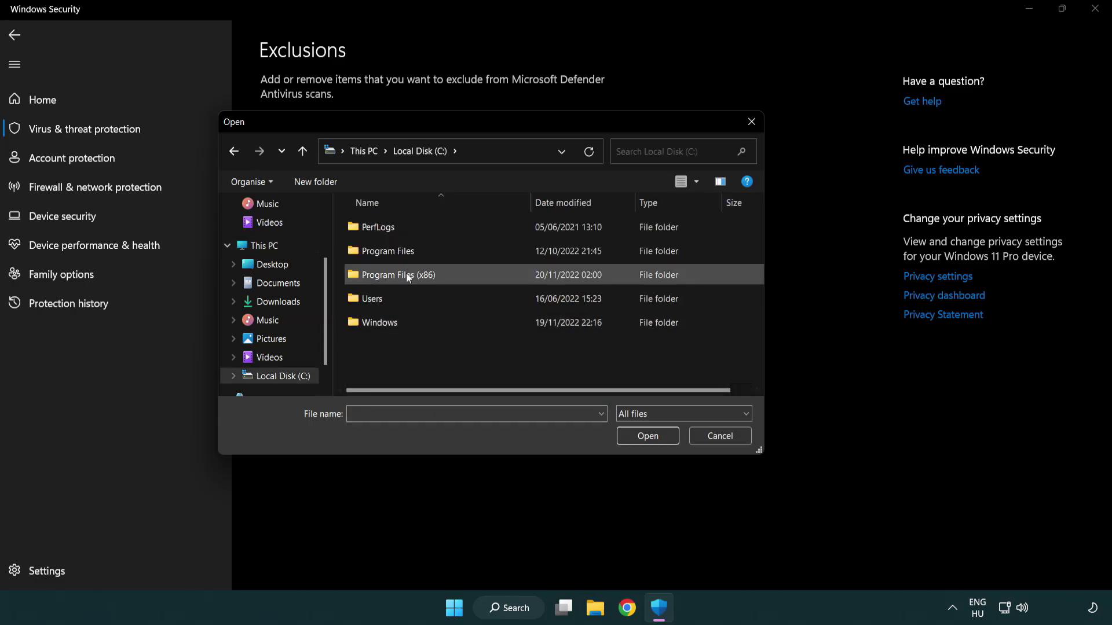
pyautogui.doubleClick(407, 275)
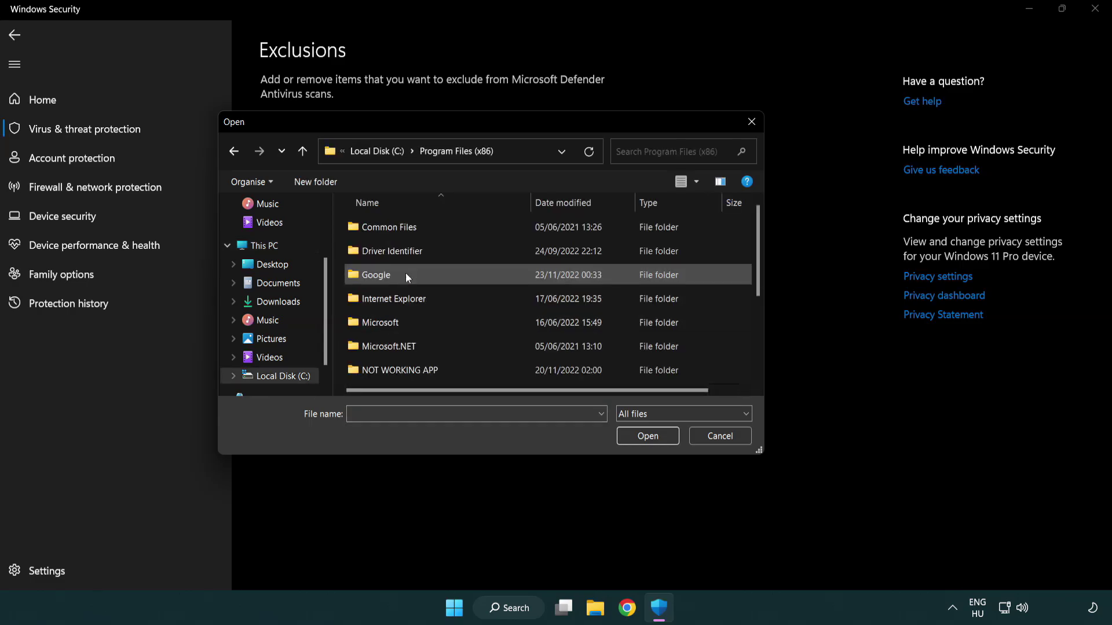
pyautogui.doubleClick(414, 373)
pyautogui.click(393, 228)
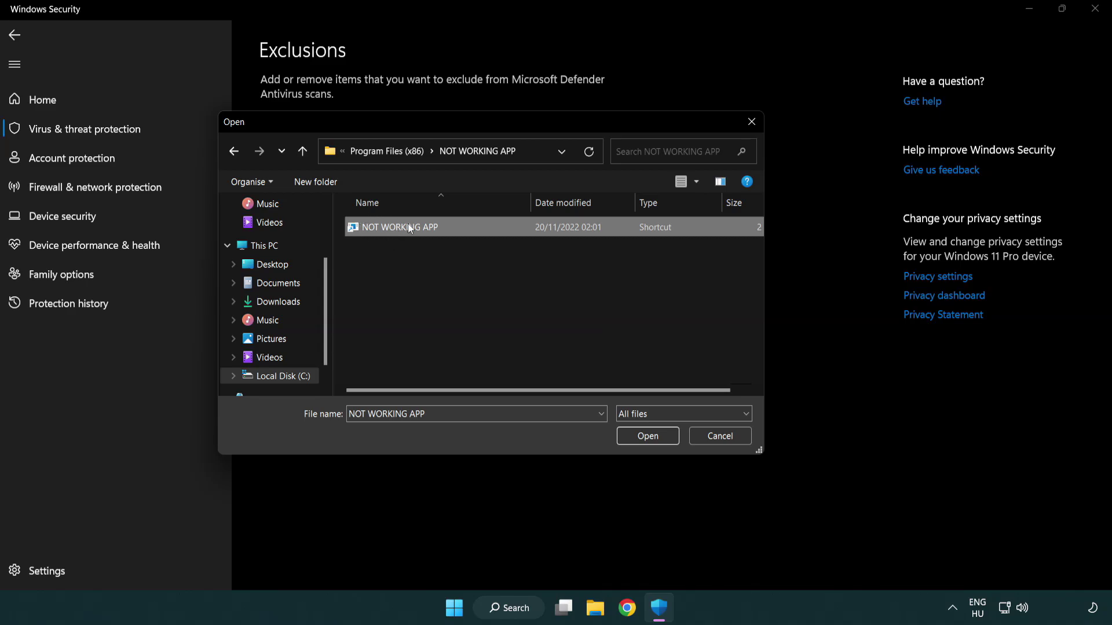
pyautogui.click(647, 437)
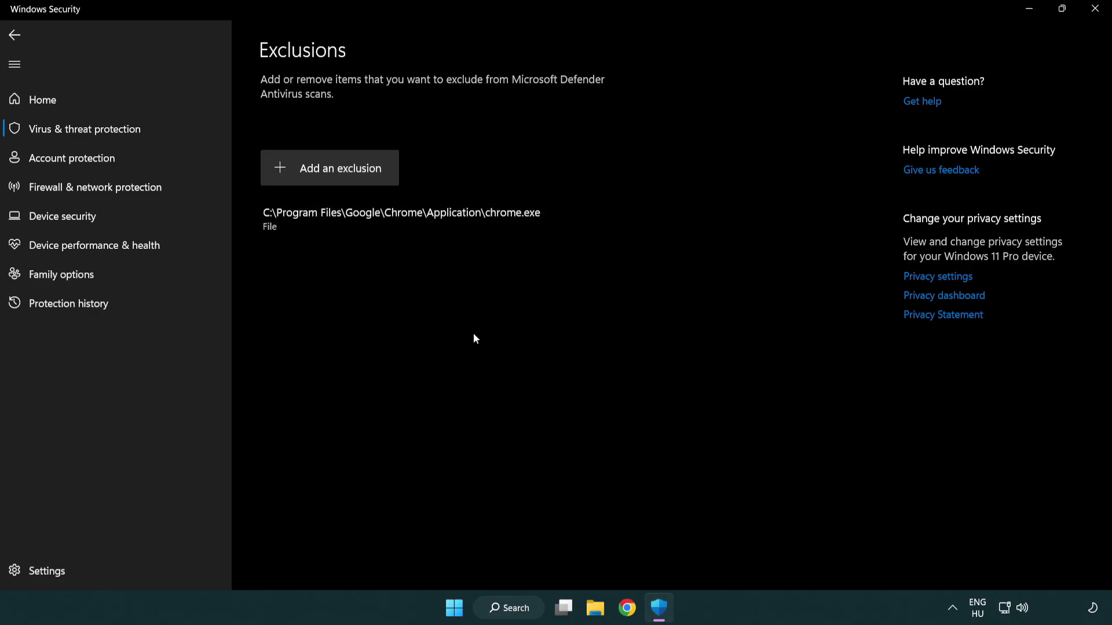
# Close Windows Security and bring up the Start menu's power options for a restart.
pyautogui.click(1095, 9)
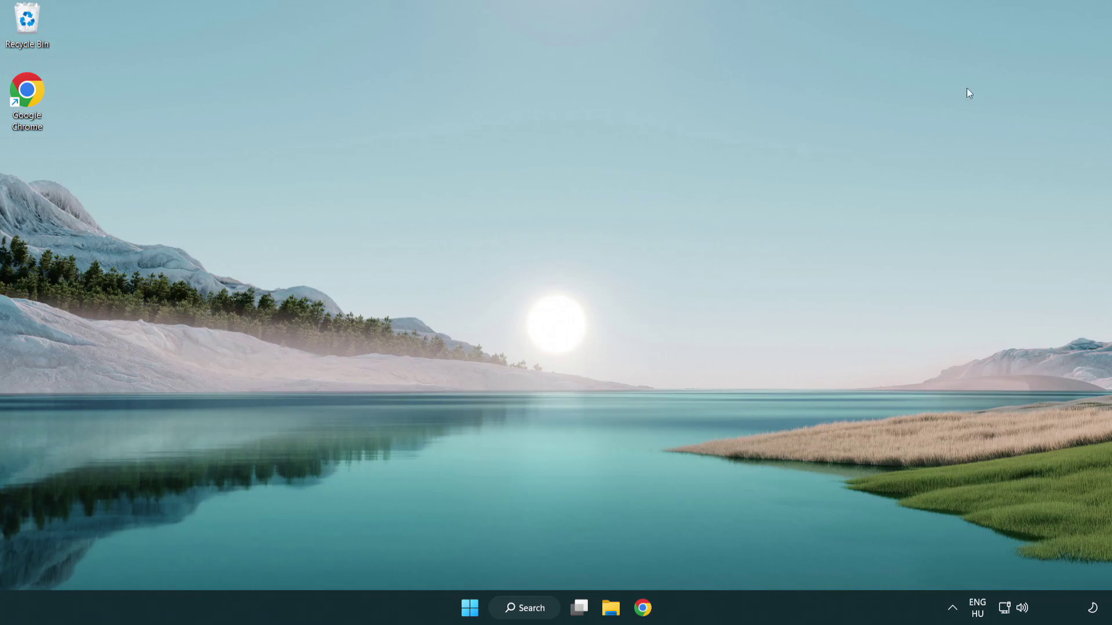
pyautogui.click(470, 608)
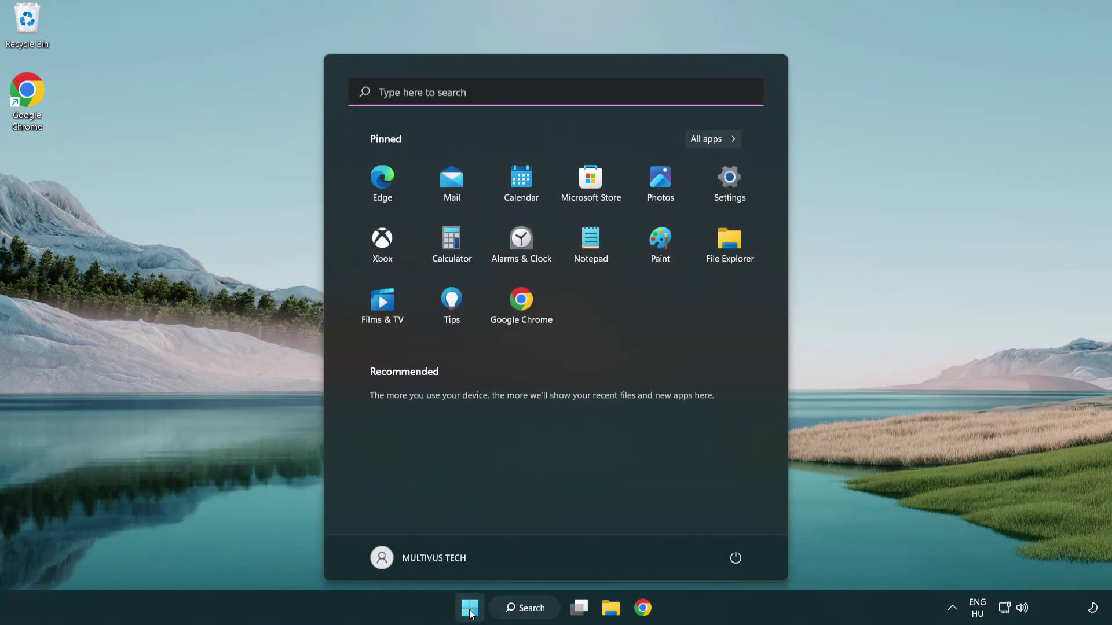
pyautogui.click(737, 558)
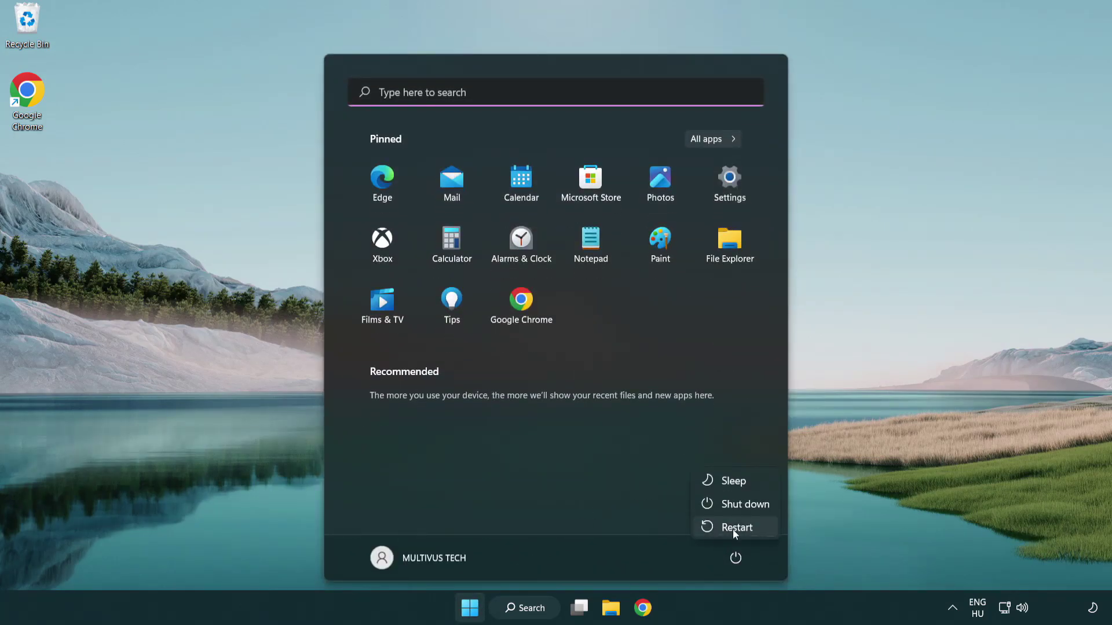